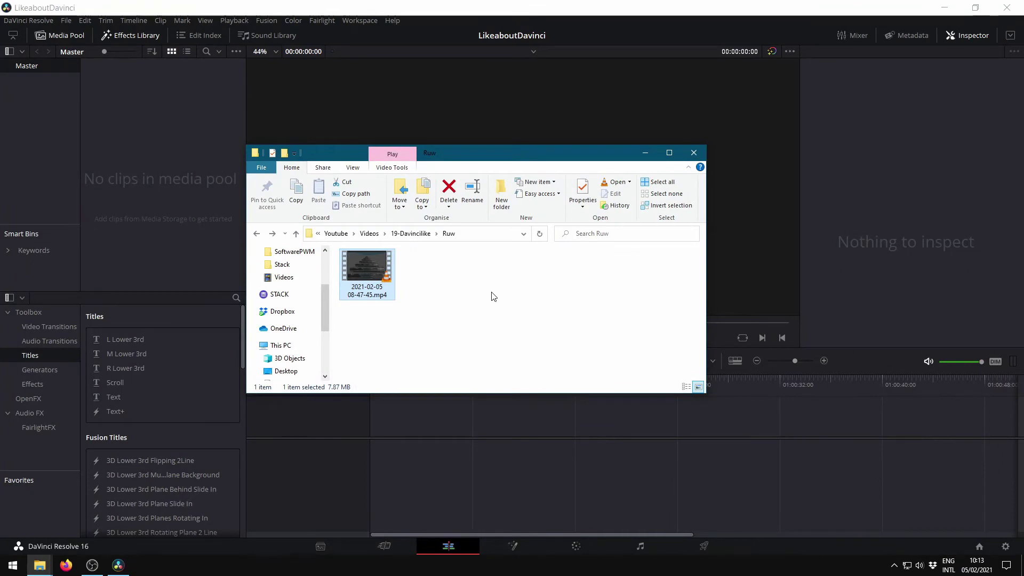
drag(376, 274, 183, 198)
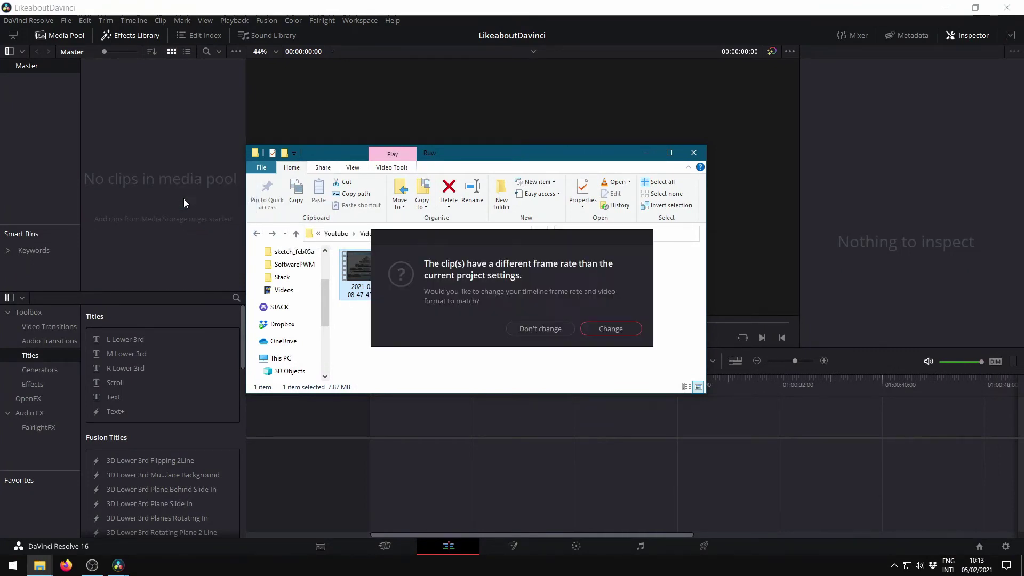
click(564, 326)
click(155, 182)
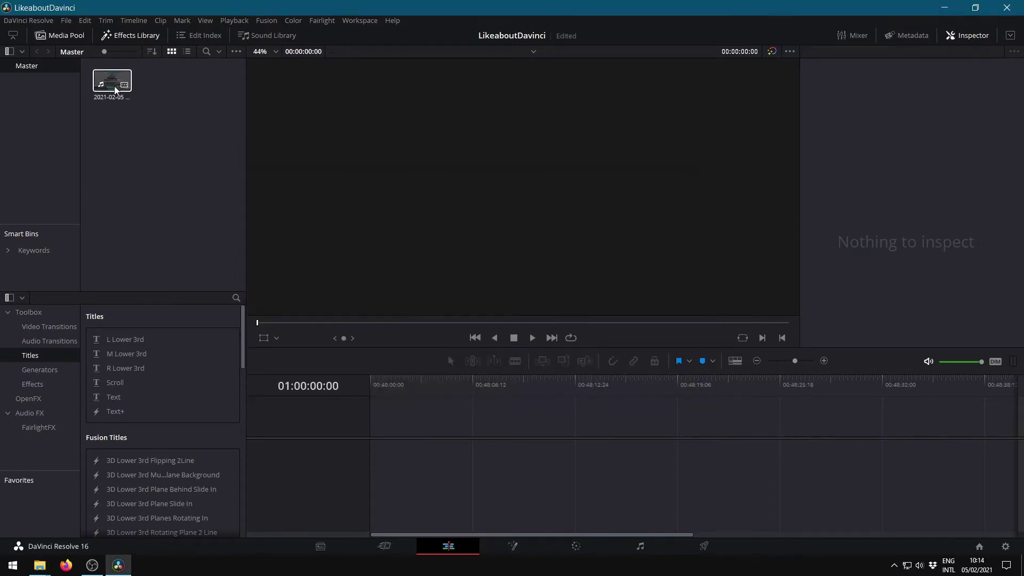
drag(112, 80, 462, 453)
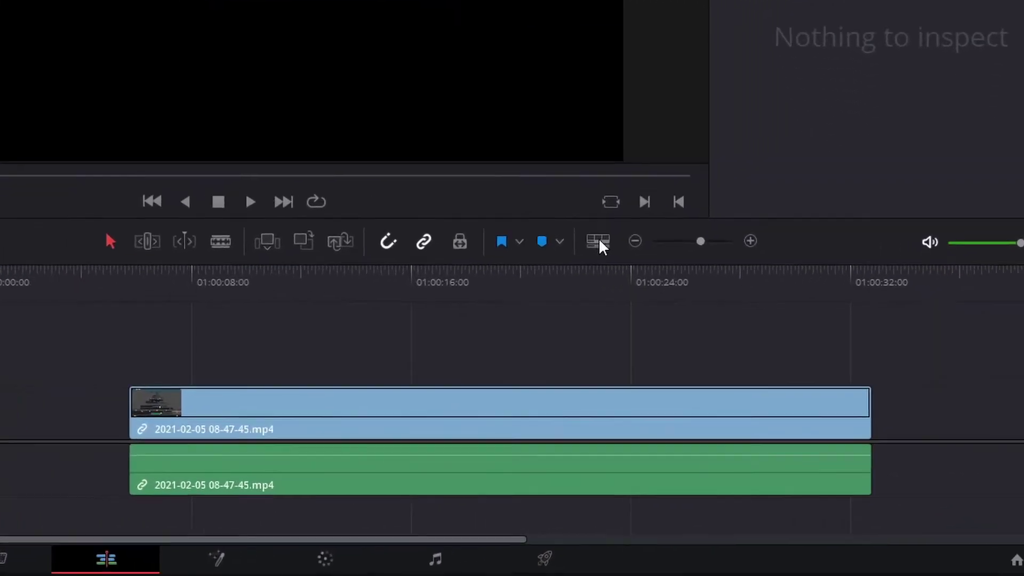
Switch the timeline to thumbnail-free clips with maximum video and taller audio track heights
click(520, 172)
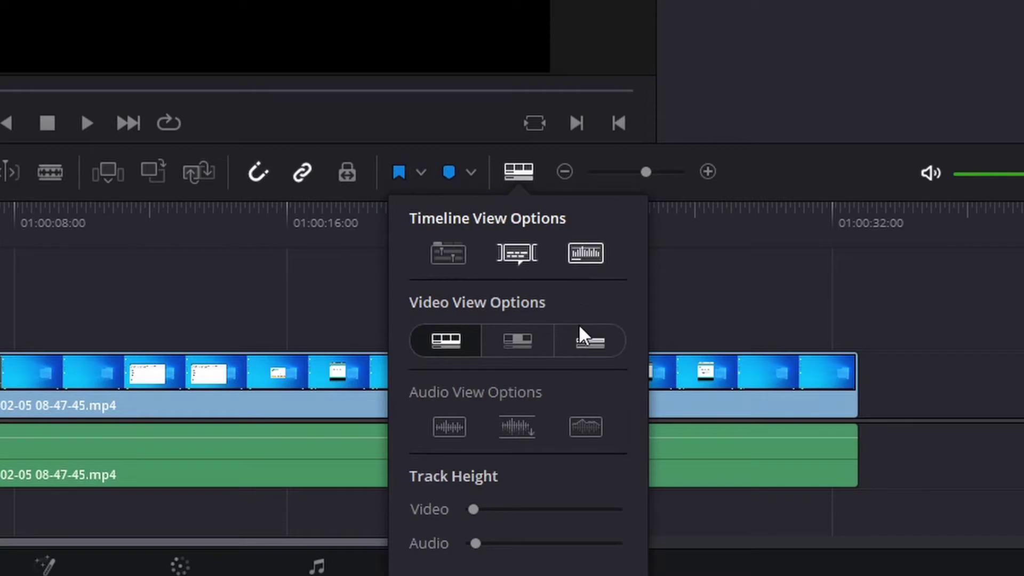
click(590, 340)
drag(473, 509, 619, 519)
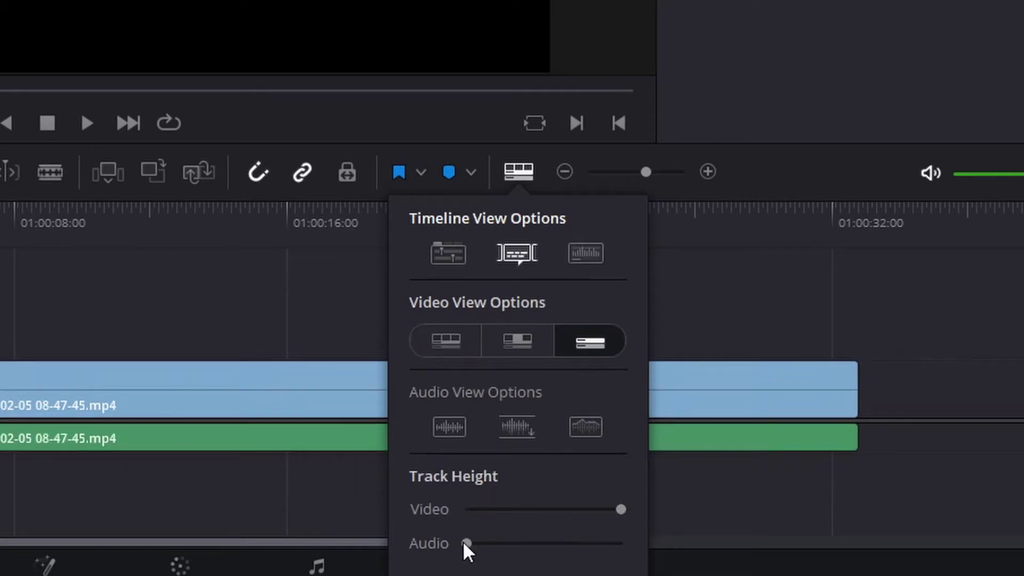
drag(467, 543, 557, 543)
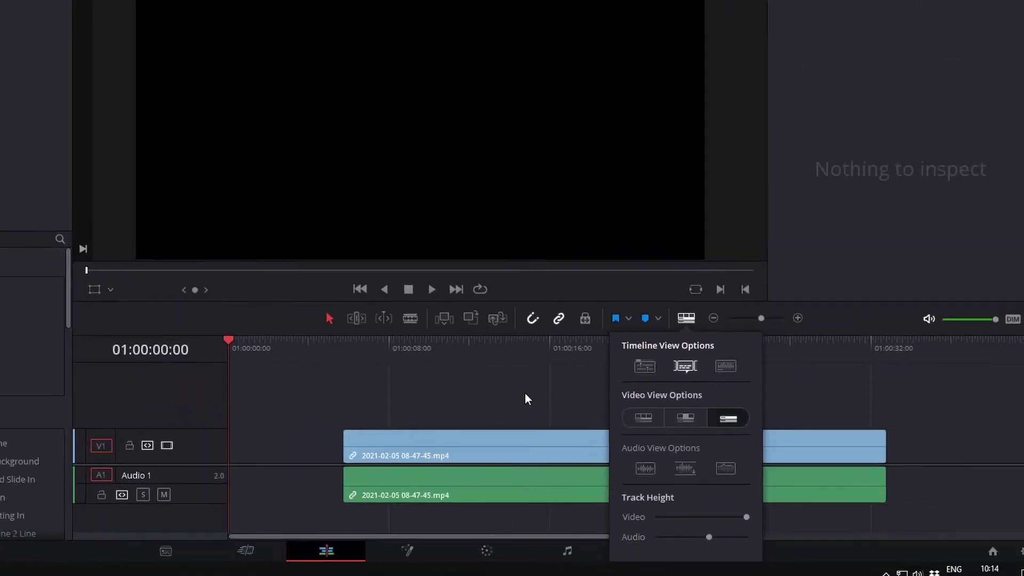
Move the clip to start at 01:00:00:00 and deselect it
click(244, 306)
drag(605, 457, 520, 456)
click(440, 424)
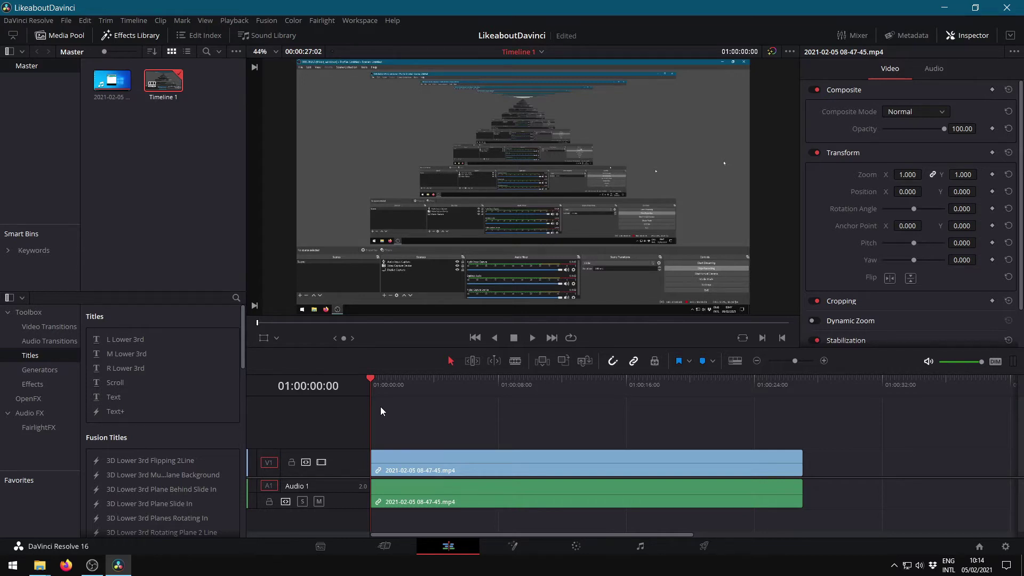
Split the clip with the Blade tool at 01:00:02:16
key(space)
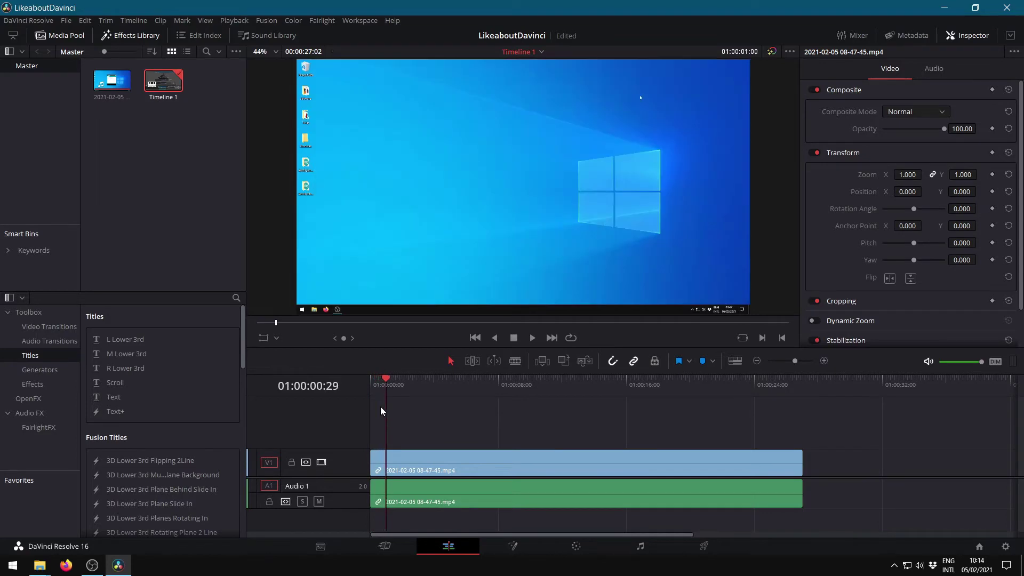
key(space)
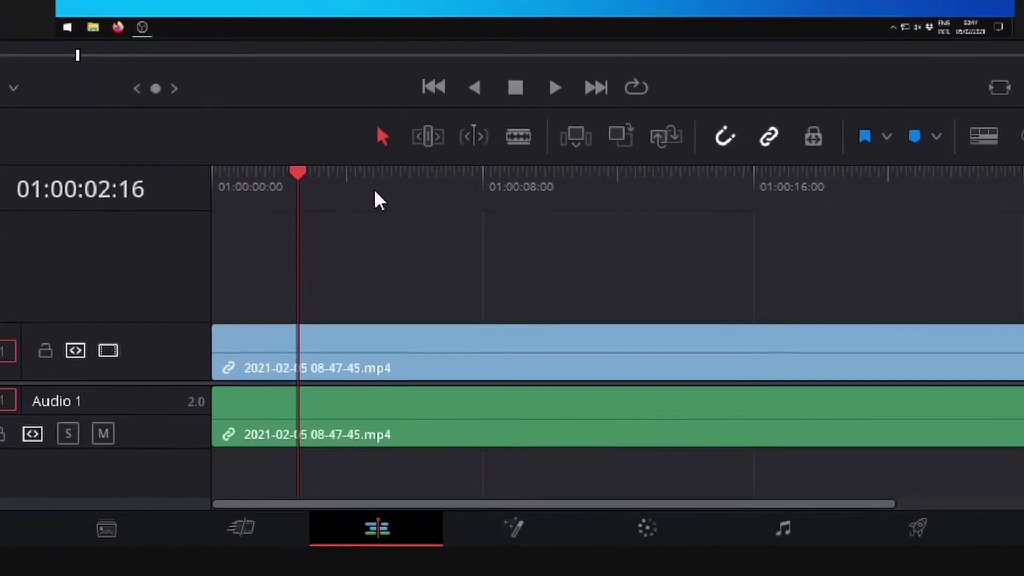
click(517, 138)
click(301, 337)
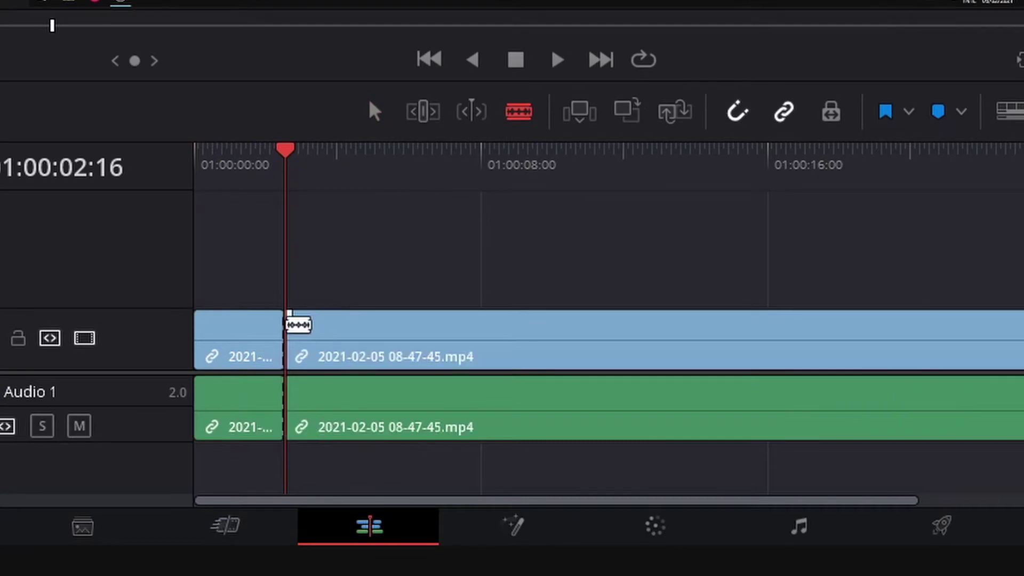
Delete the opening piece and slide the remainder back to 01:00:00:00
click(375, 112)
click(251, 331)
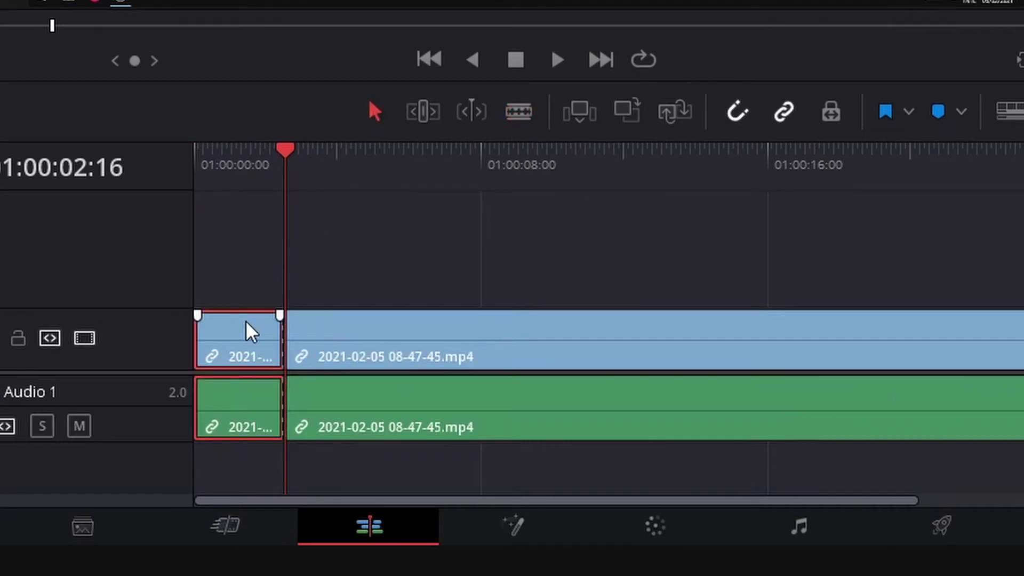
key(BackSpace)
drag(496, 343, 425, 336)
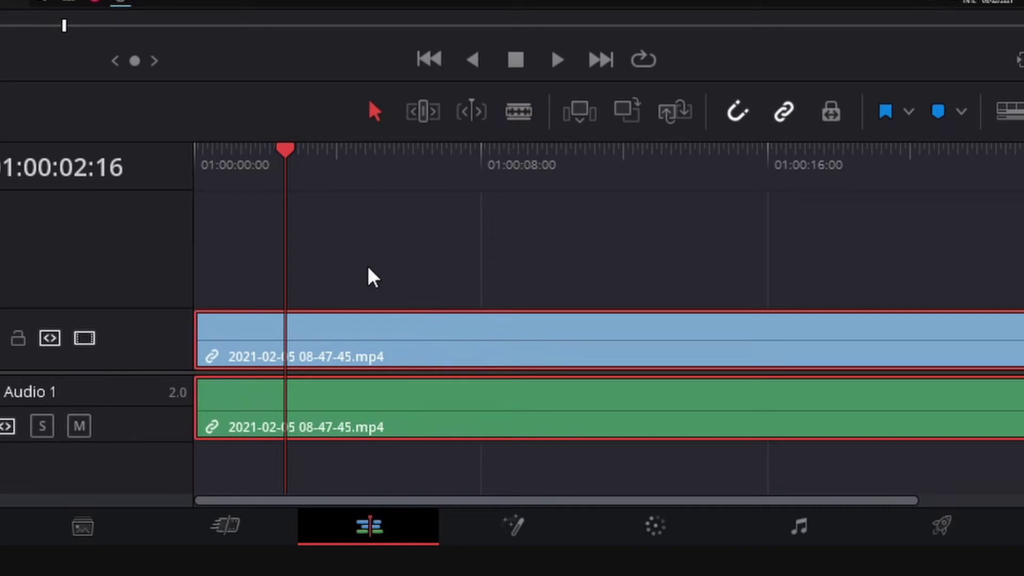
Show Retime Controls on the clip and change its speed to 150%
right_click(420, 326)
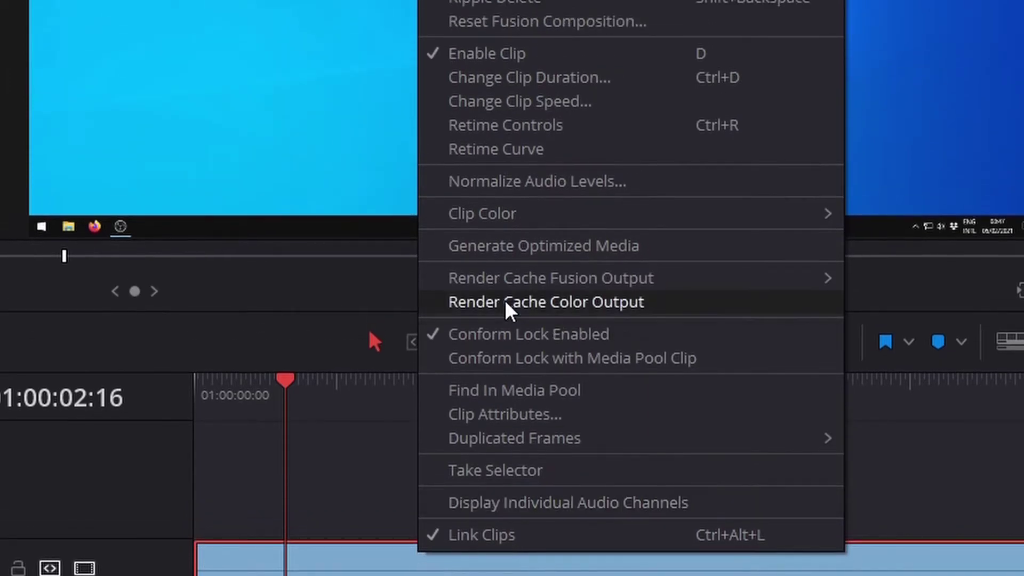
click(528, 127)
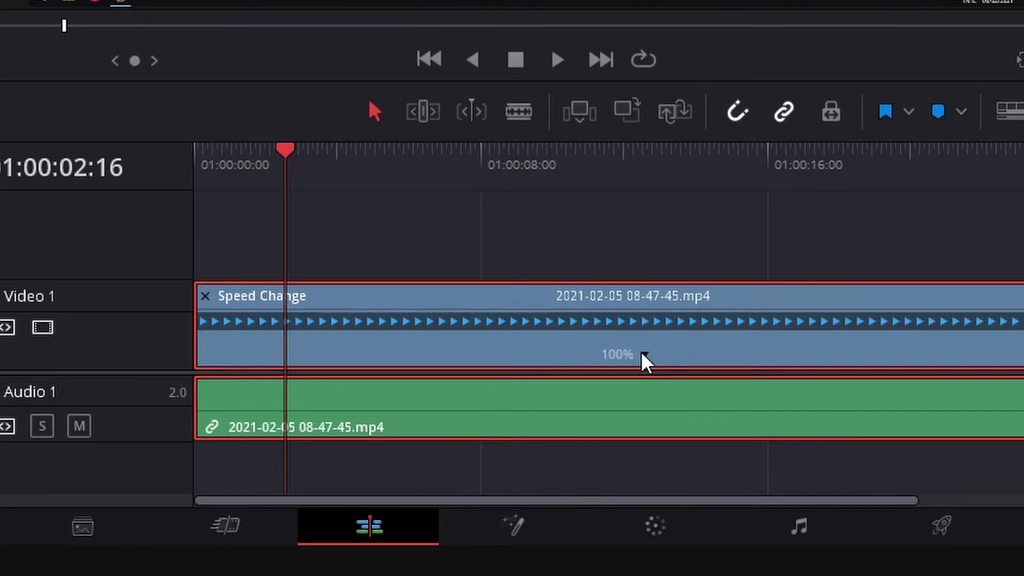
click(643, 354)
mouse_move(727, 393)
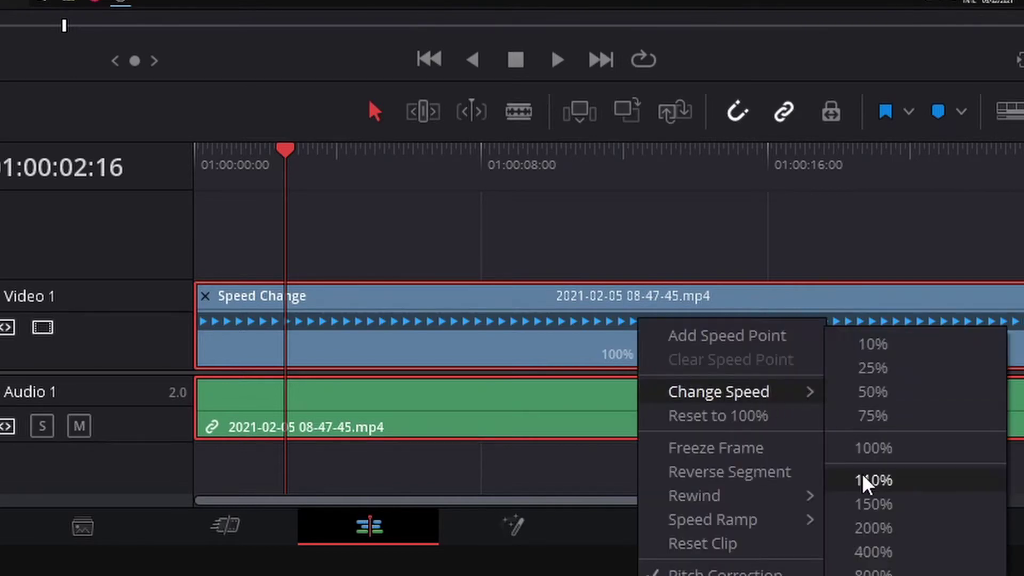
click(866, 504)
Return the playhead to the timeline start and advance it one frame
drag(286, 153, 193, 154)
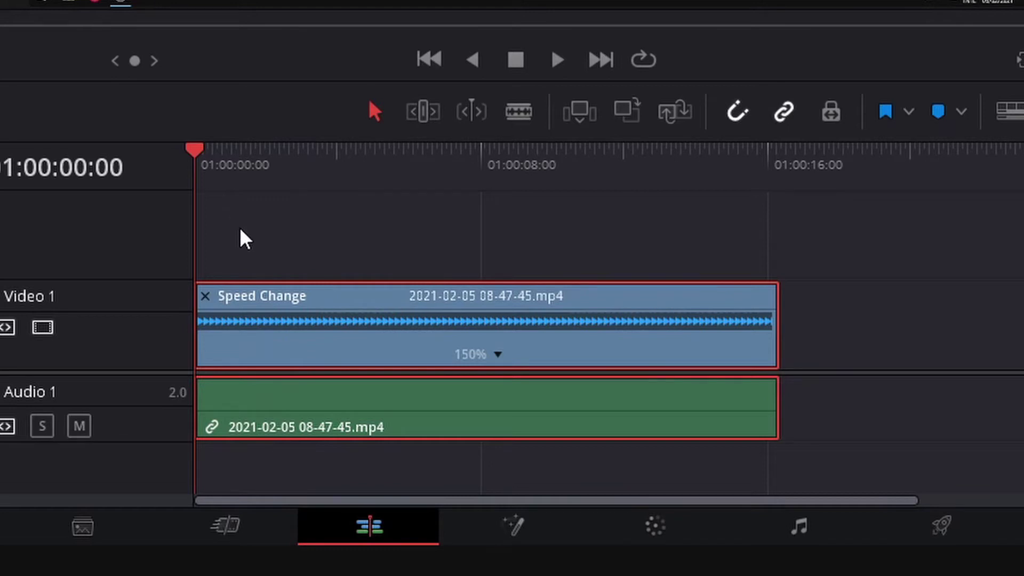
key(space)
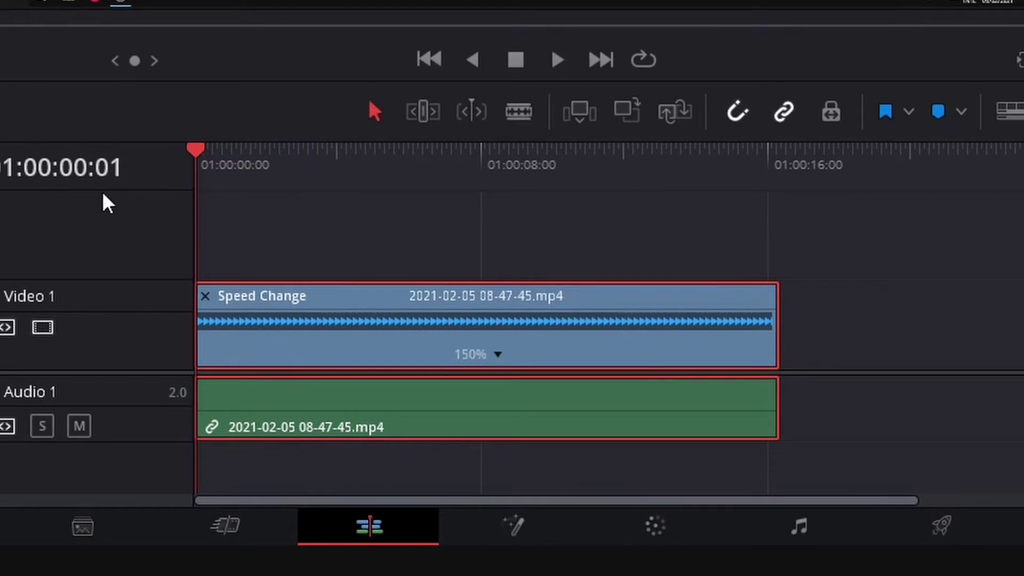
click(497, 355)
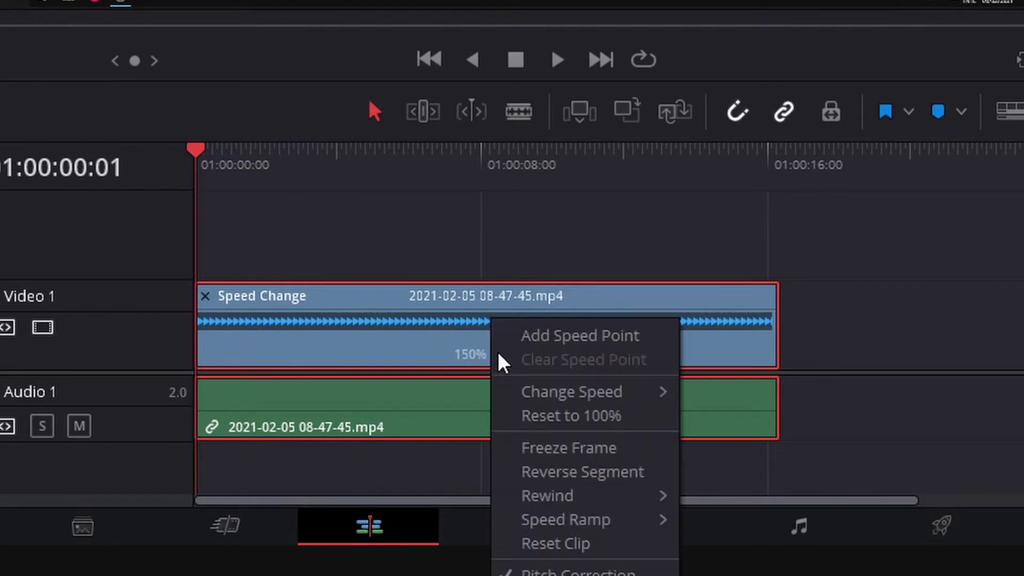
Insert an opening freeze frame extended to 01:00:05:01 and add a Text title on V2
click(558, 447)
drag(263, 322, 336, 323)
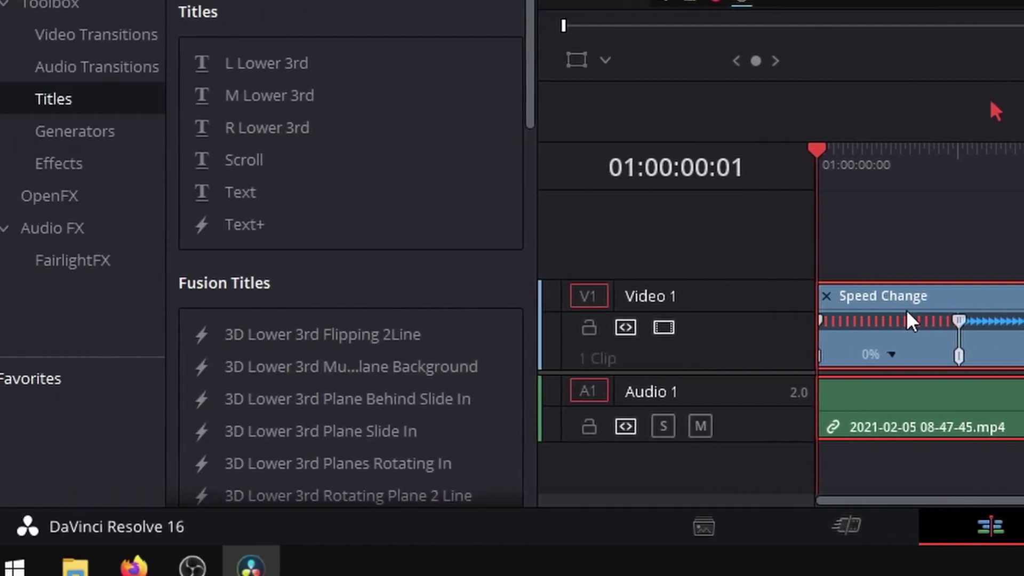
drag(270, 192, 853, 225)
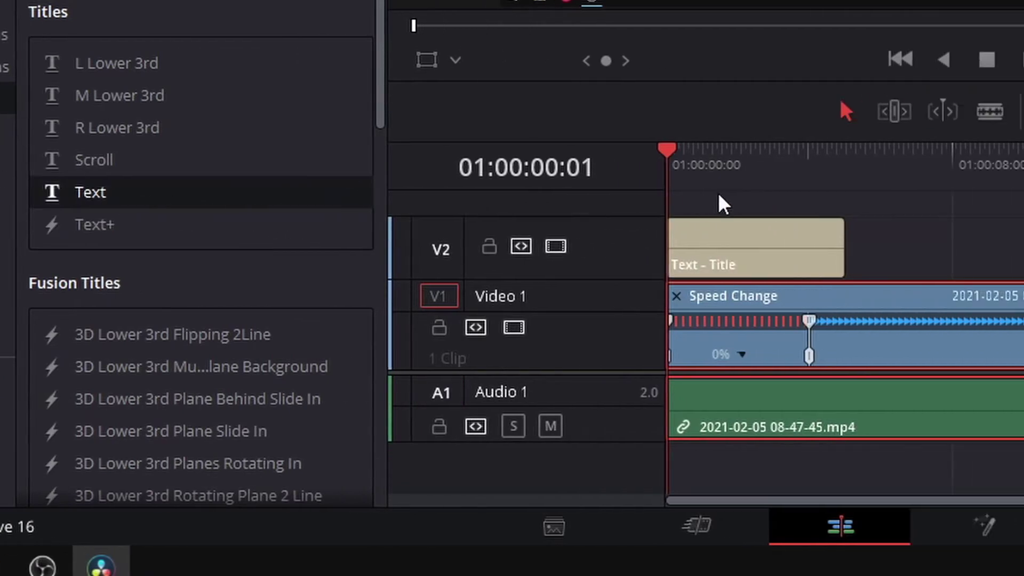
mouse_move(358, 161)
mouse_down()
mouse_move(509, 162)
mouse_move(375, 168)
mouse_up()
drag(338, 320, 376, 331)
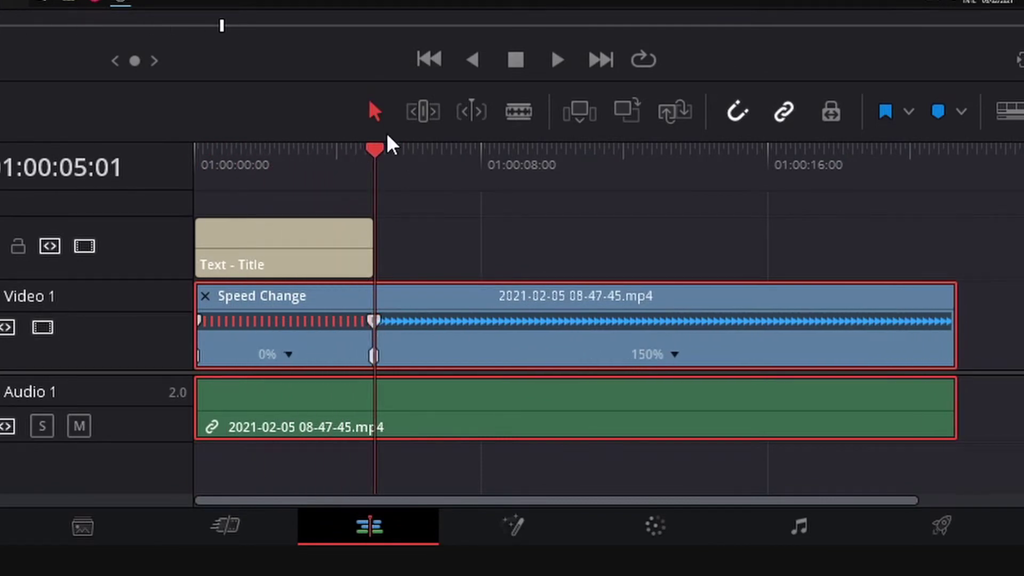
Replace the title text with 'Demo Davinci Resolve' and 'Keyframes Adjustment Clip|Retime Curve' on two lines
click(295, 235)
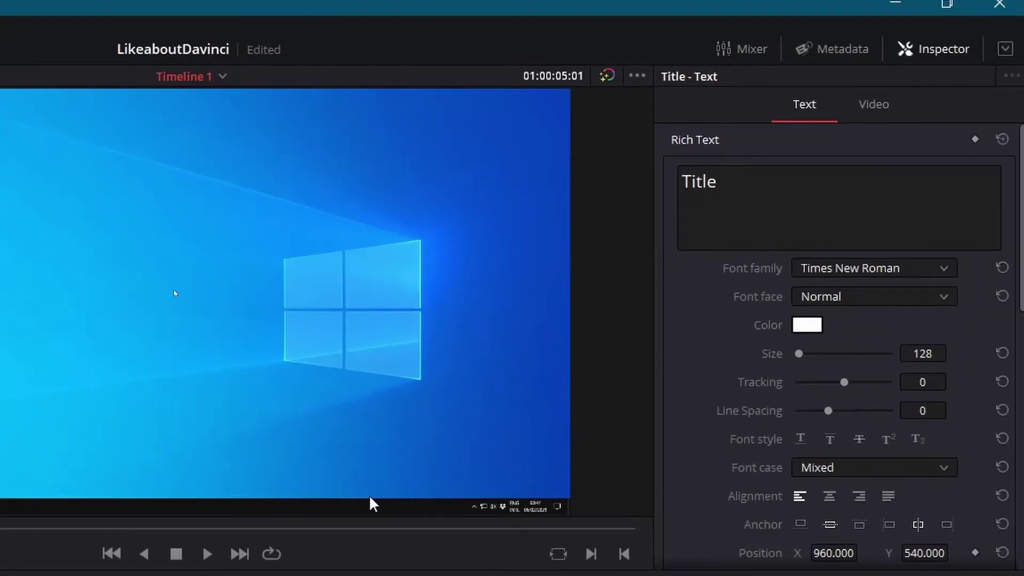
double_click(752, 183)
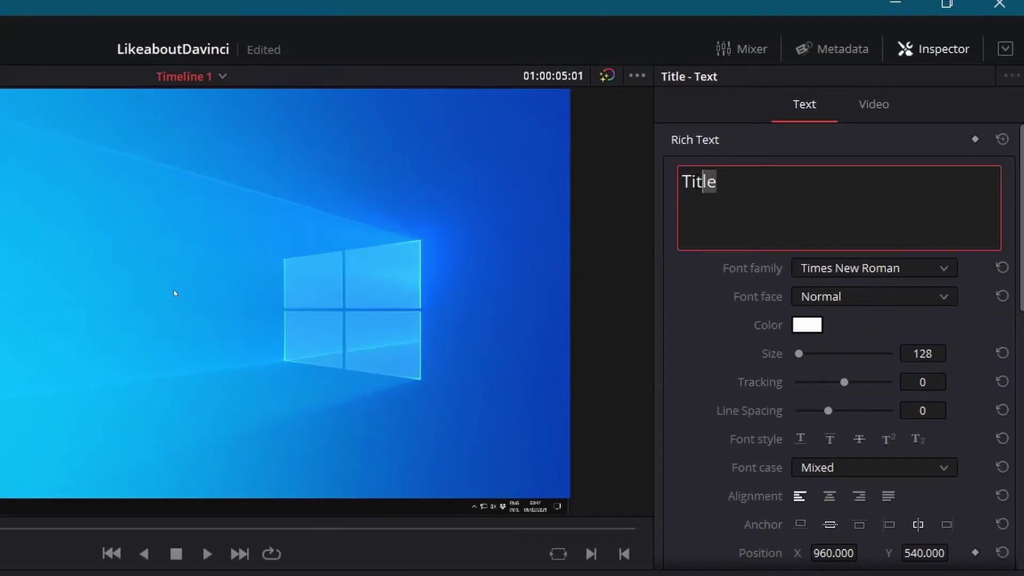
text(Dem)
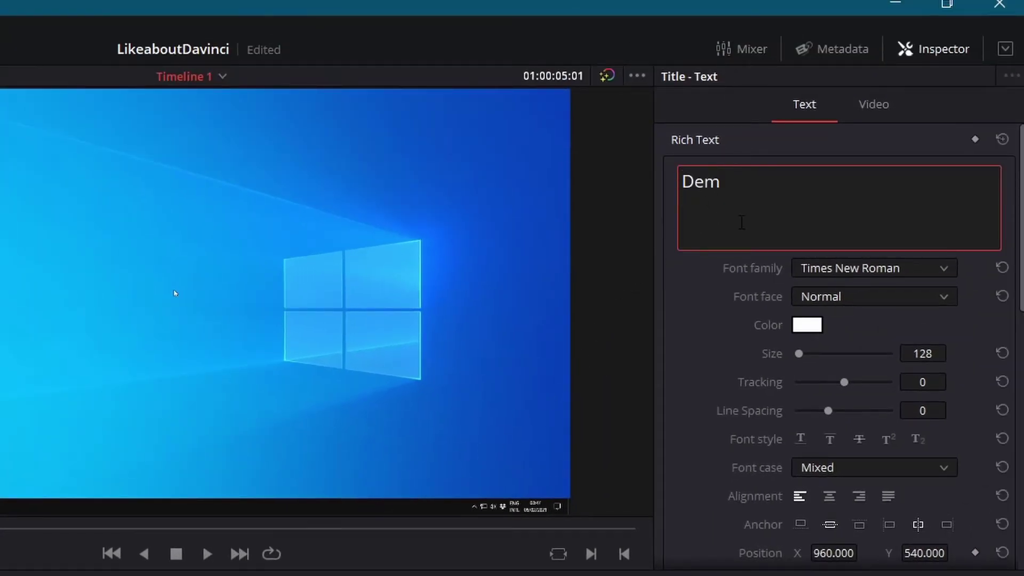
text(o Davinci Resolve)
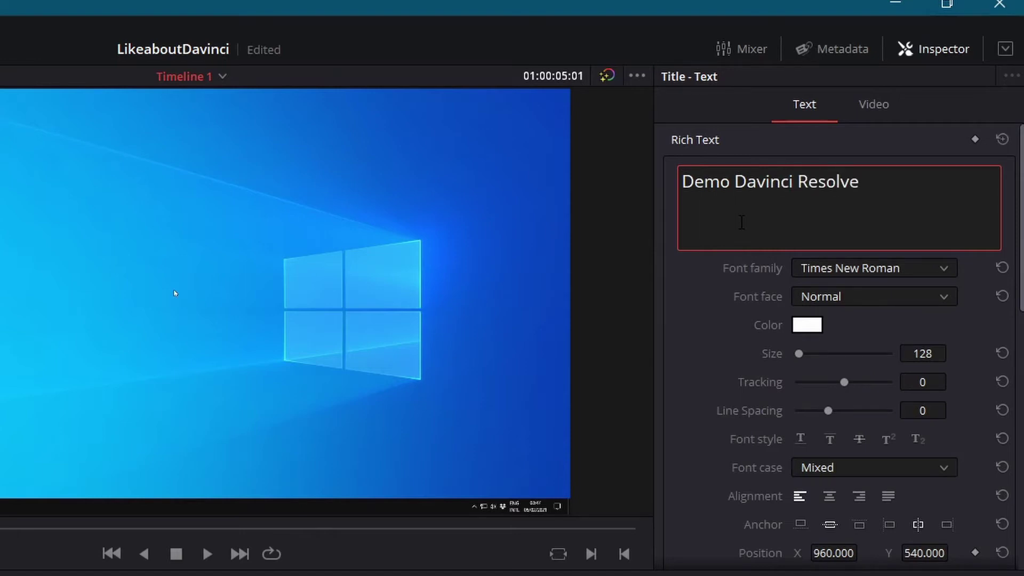
key(Return)
text(Keyframes)
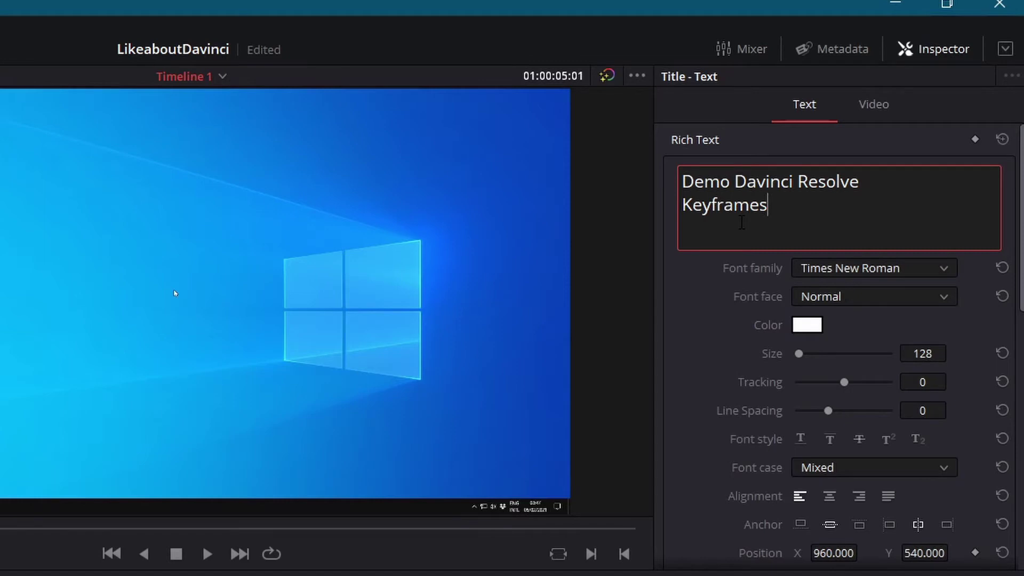
text( Adjustment Clip)
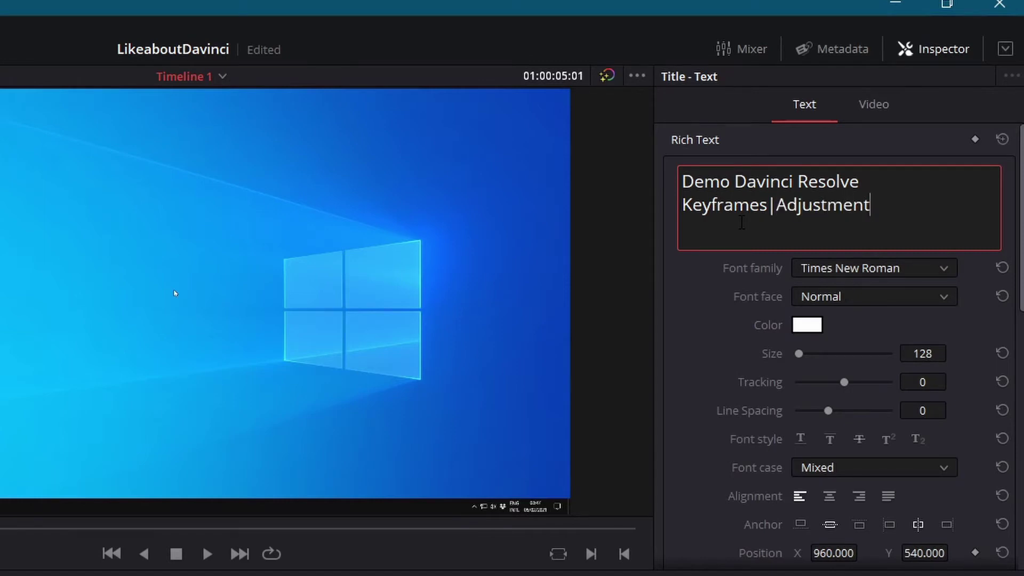
text(|Retime Curve)
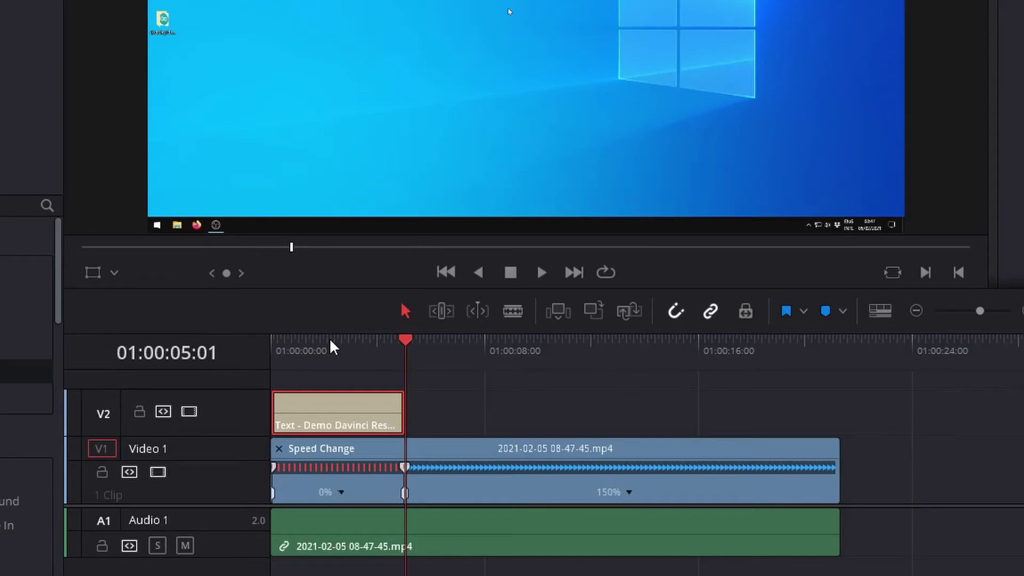
click(330, 346)
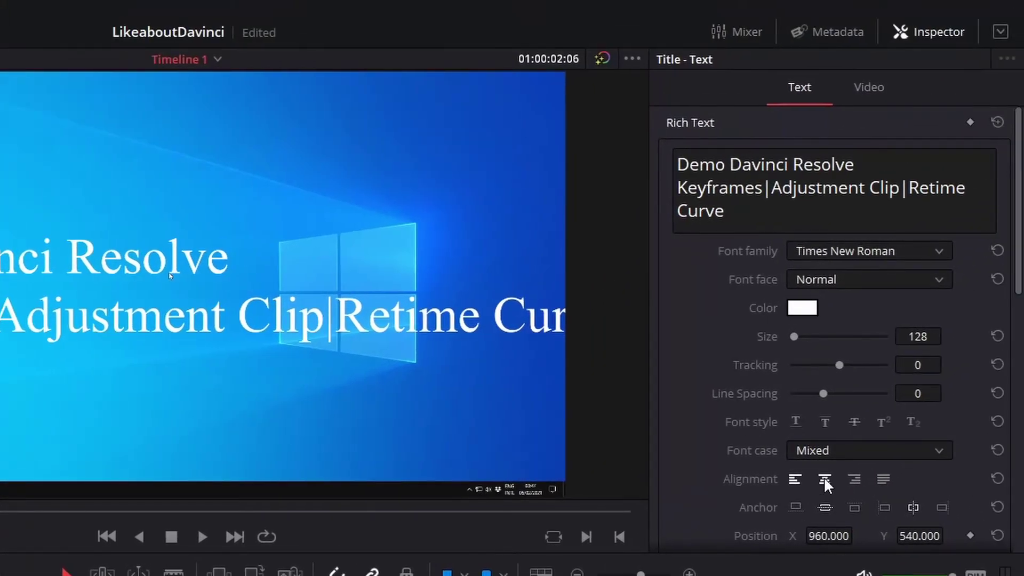
Center the title, set size 103, Position Y 190, stroke size 2, and add a 15-frame fade-in
click(824, 476)
drag(907, 342, 893, 342)
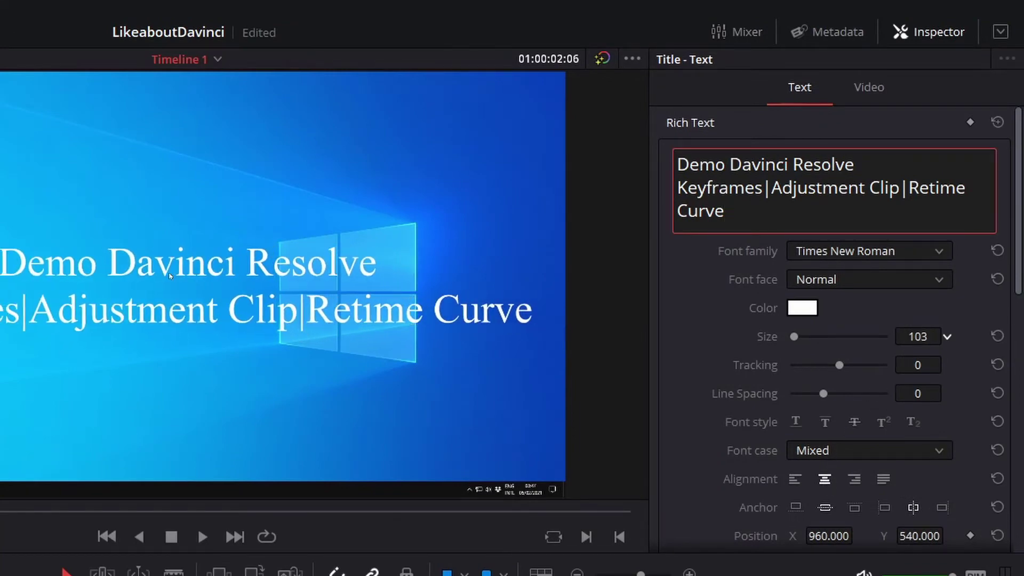
drag(916, 532, 818, 532)
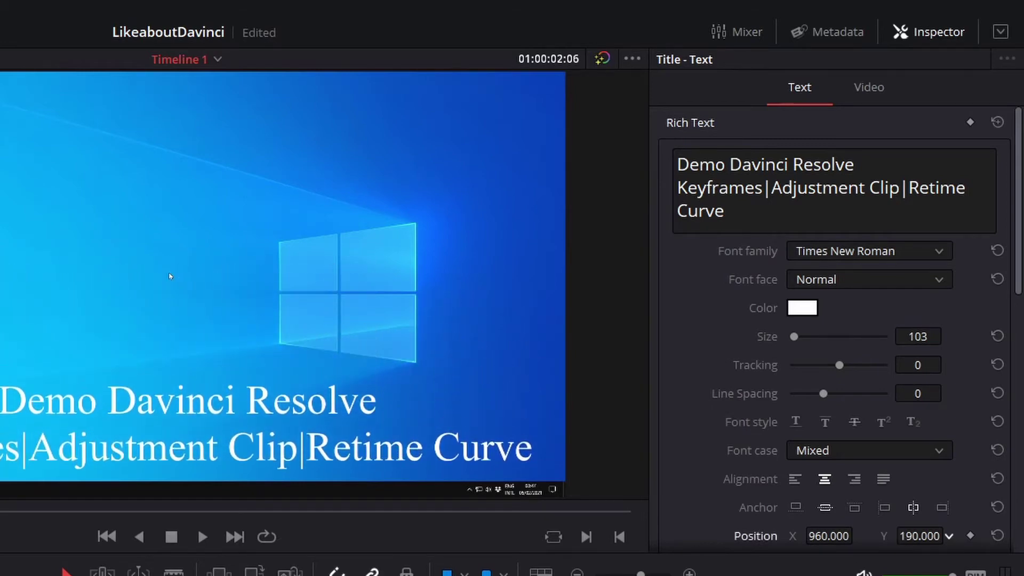
drag(1018, 284, 1006, 450)
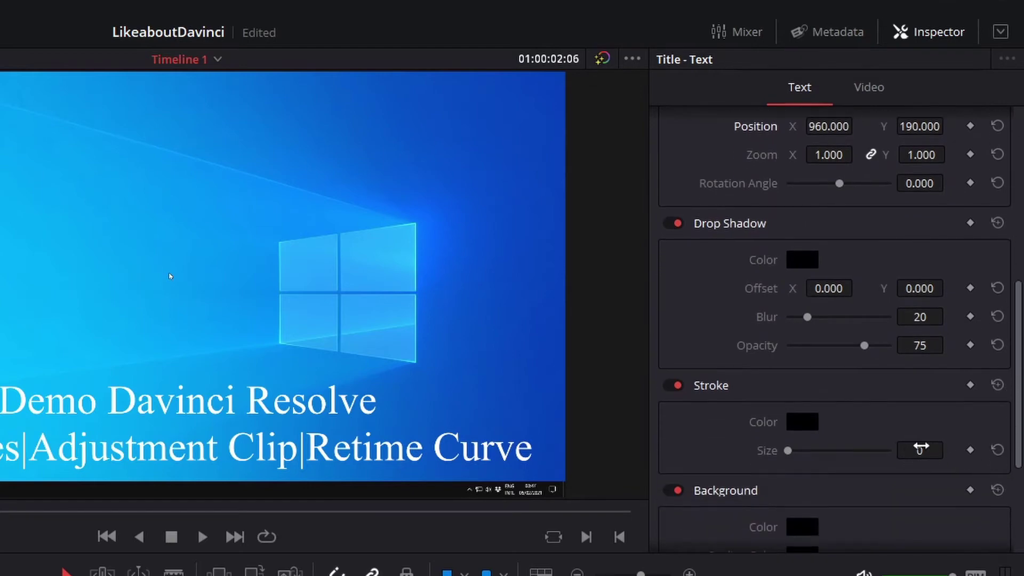
drag(919, 450, 928, 450)
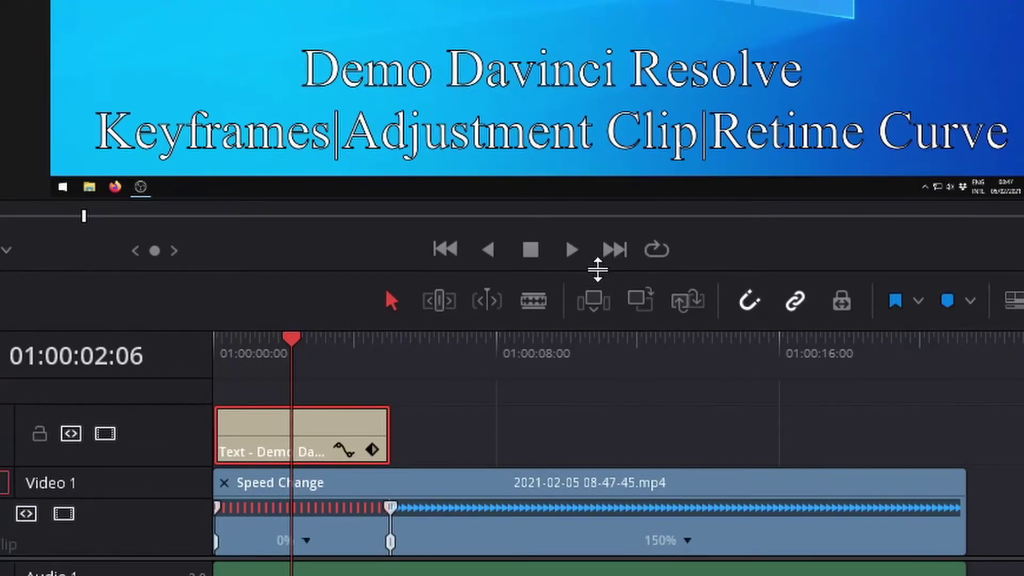
drag(217, 408, 246, 411)
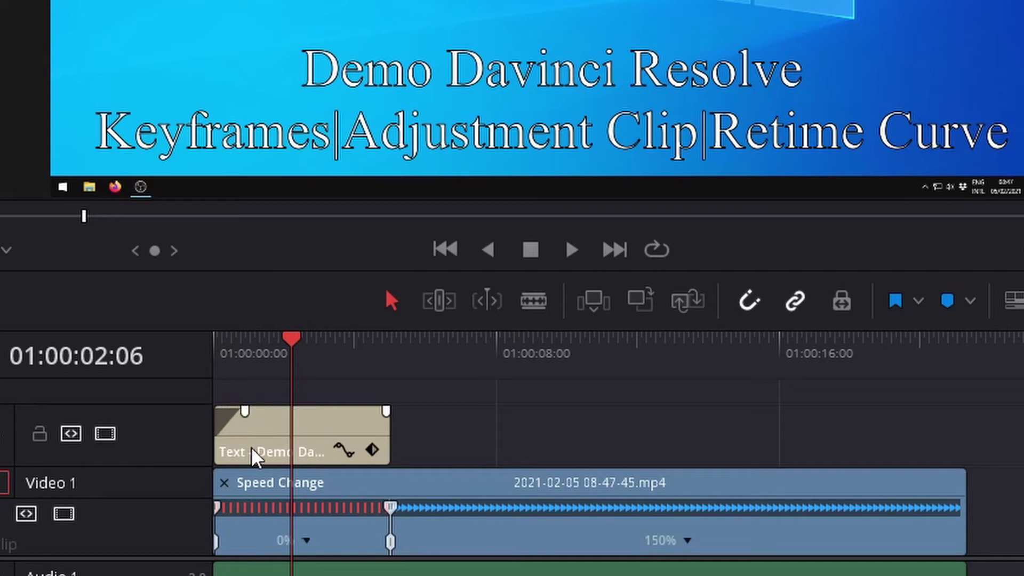
Hide retime controls, give the V1 clip a 27-frame fade-in, then show its Retime Curve
right_click(424, 488)
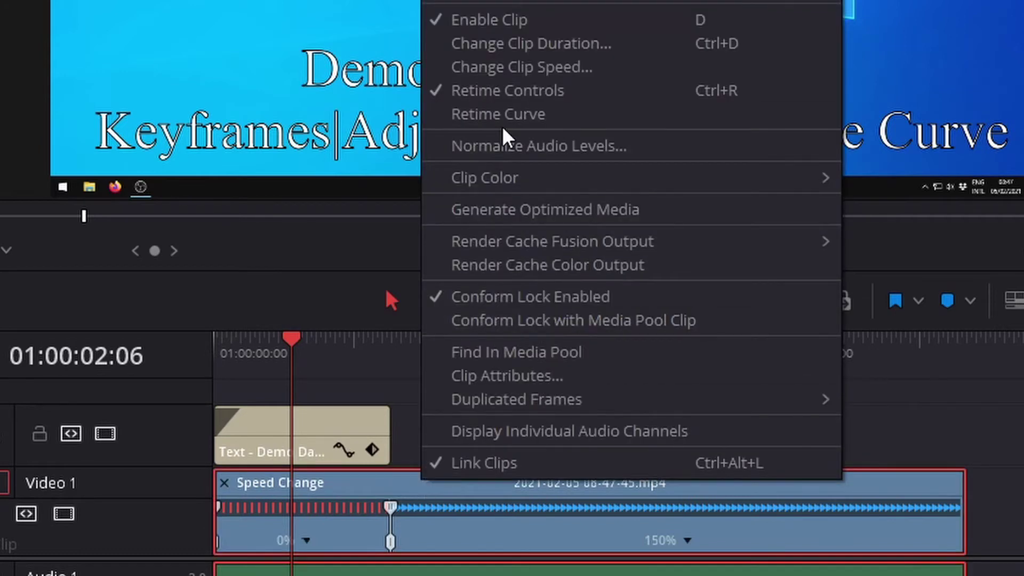
click(502, 91)
drag(217, 501, 246, 502)
click(430, 516)
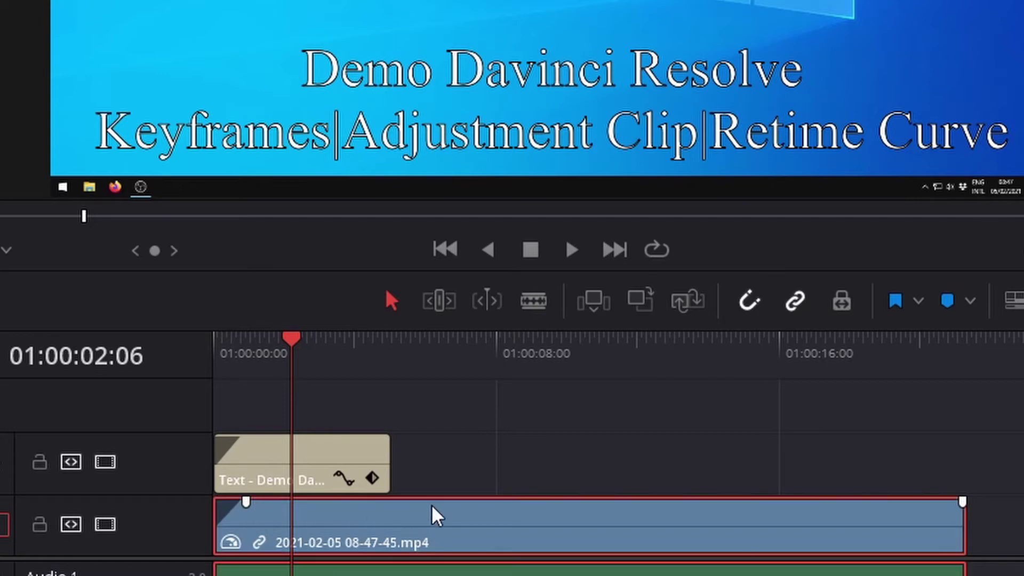
right_click(452, 520)
click(560, 142)
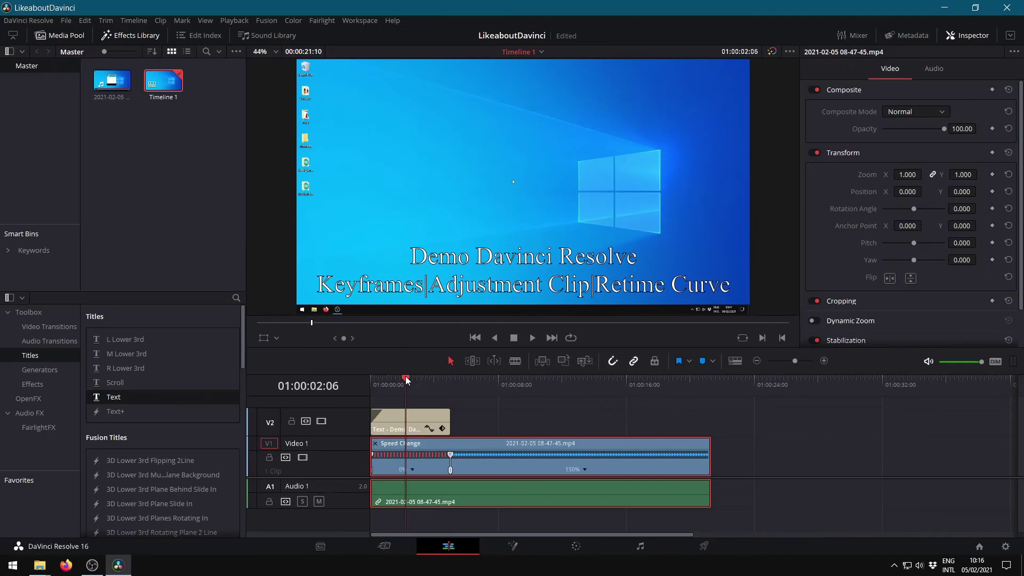
Play the timeline from the start and trim the title clip's end shorter
click(218, 334)
key(space)
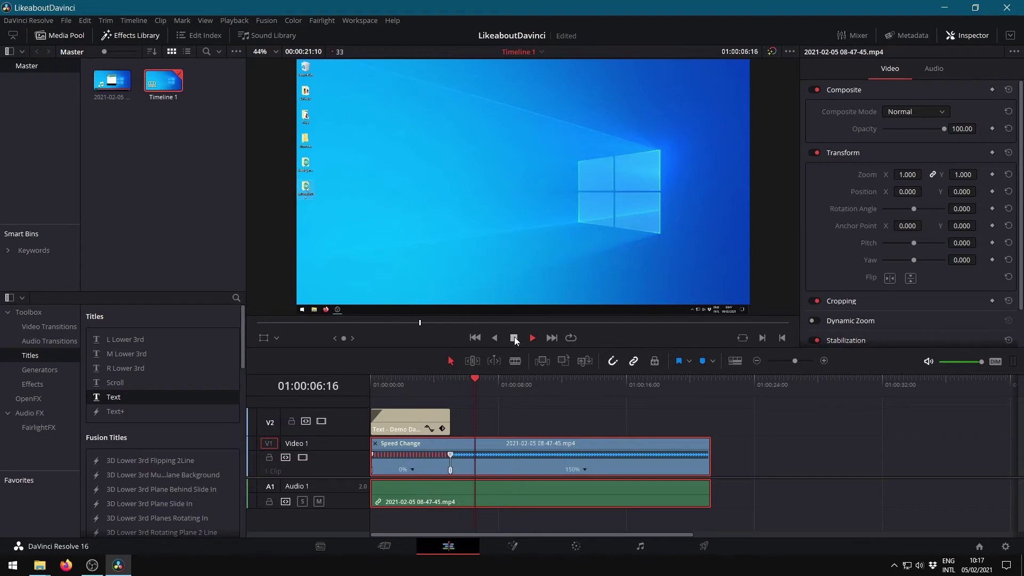
key(space)
drag(449, 419, 420, 418)
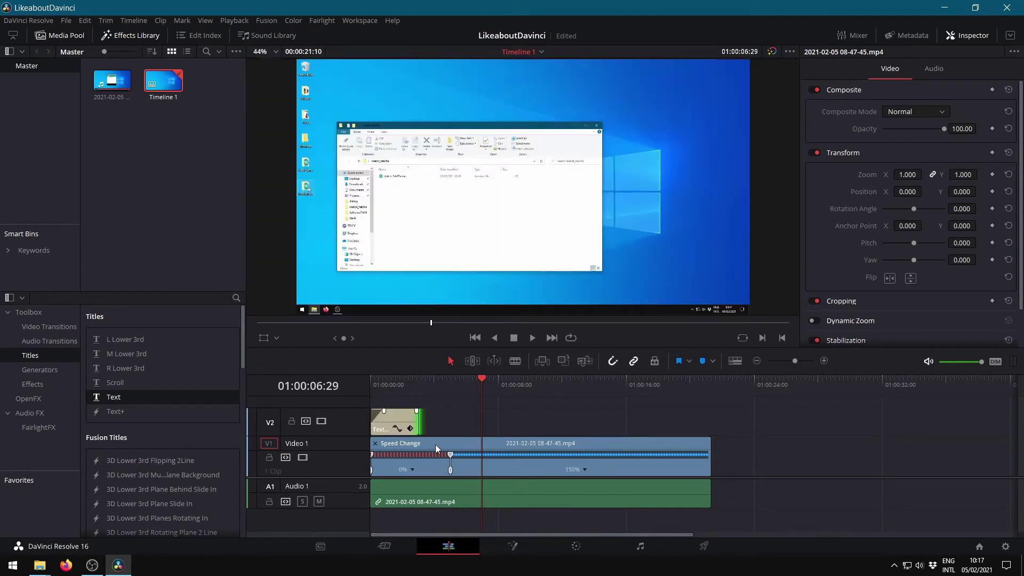
Shorten the opening freeze to end around 01:00:03:01, aligned with the title's end, and play it
click(469, 378)
drag(469, 377, 427, 380)
drag(451, 455, 422, 457)
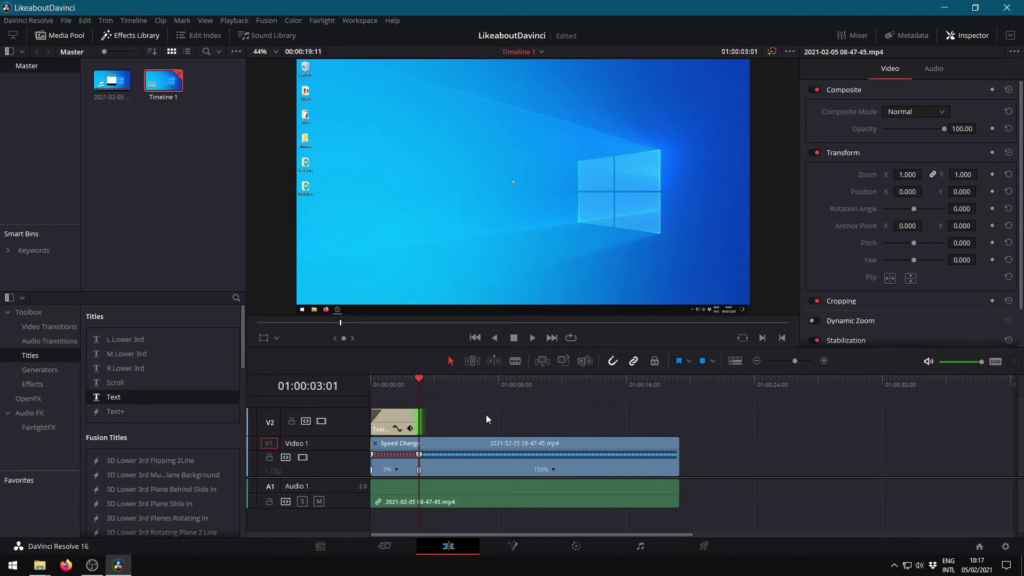
key(space)
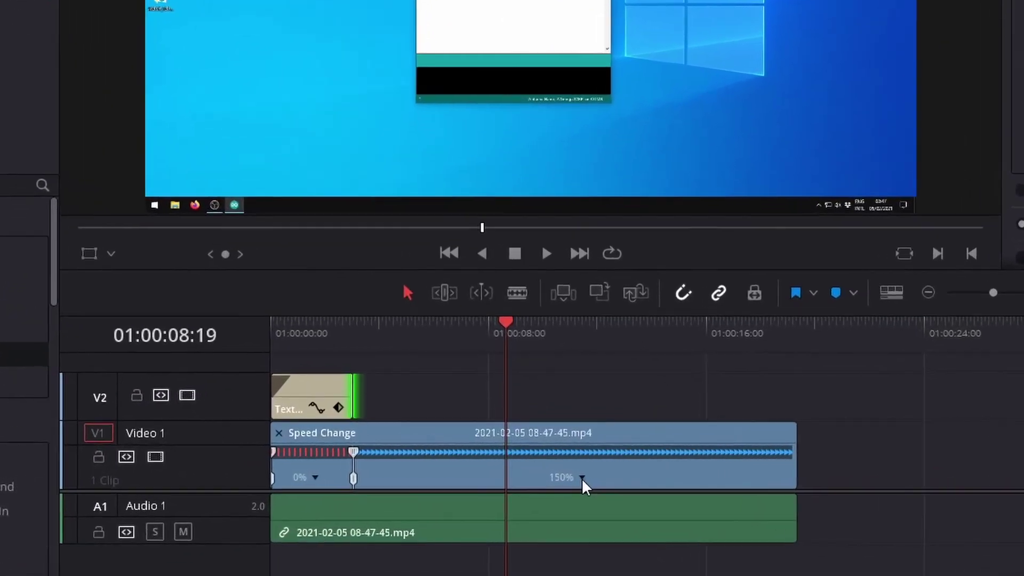
Add a freeze frame at 01:00:08:19 in the 150% section and lengthen it
click(553, 470)
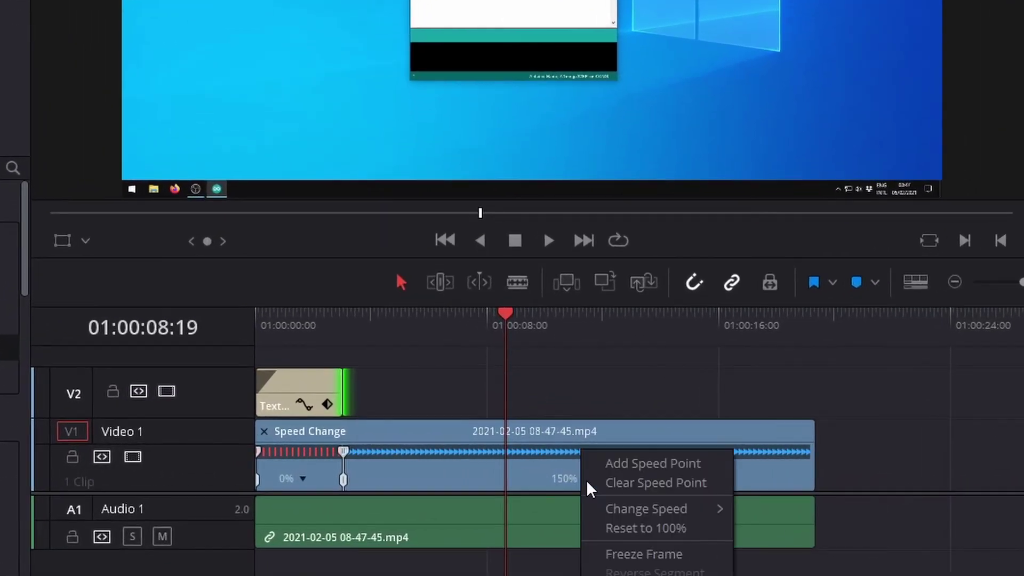
click(617, 552)
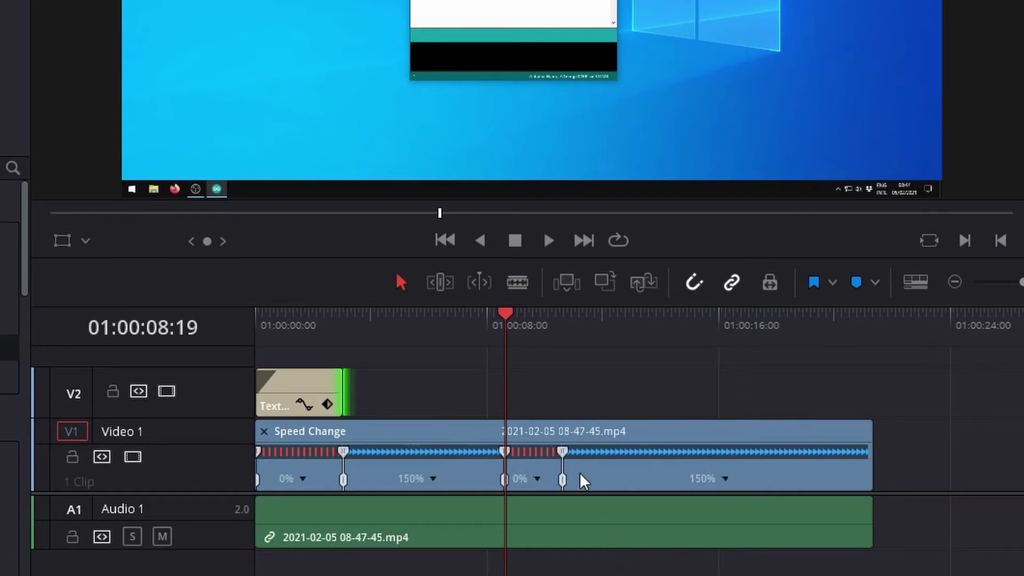
drag(562, 451, 632, 458)
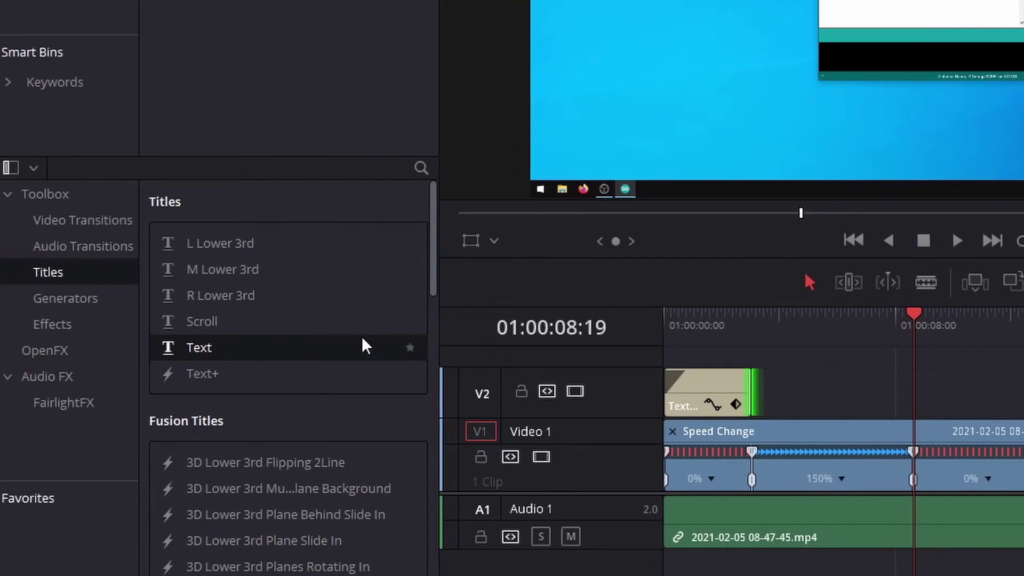
Drop an Adjustment Clip from Toolbox Effects onto V2 at the playhead and keyframe its Zoom
click(51, 324)
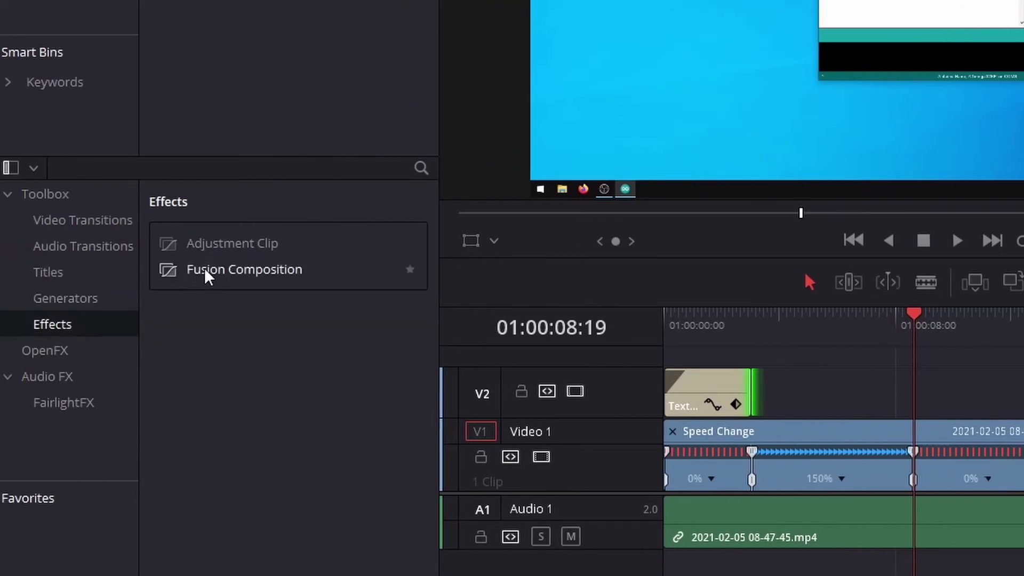
drag(222, 245, 559, 339)
drag(363, 334, 715, 401)
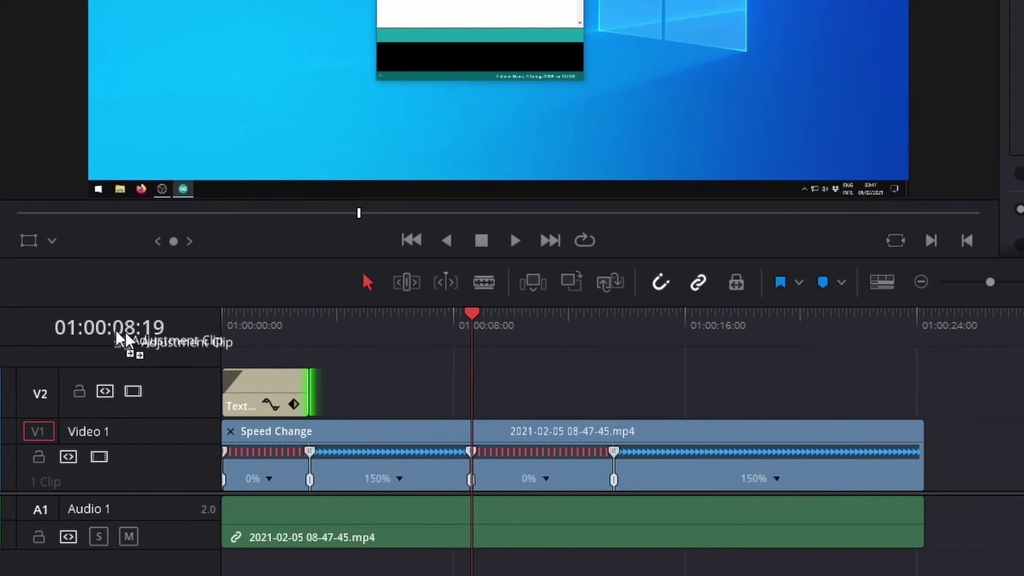
click(472, 399)
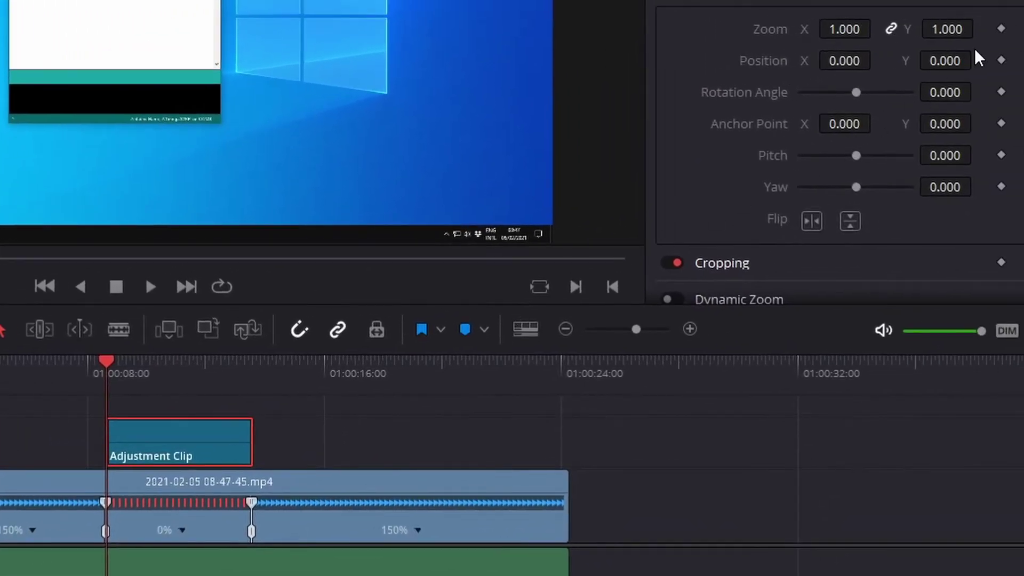
click(1001, 28)
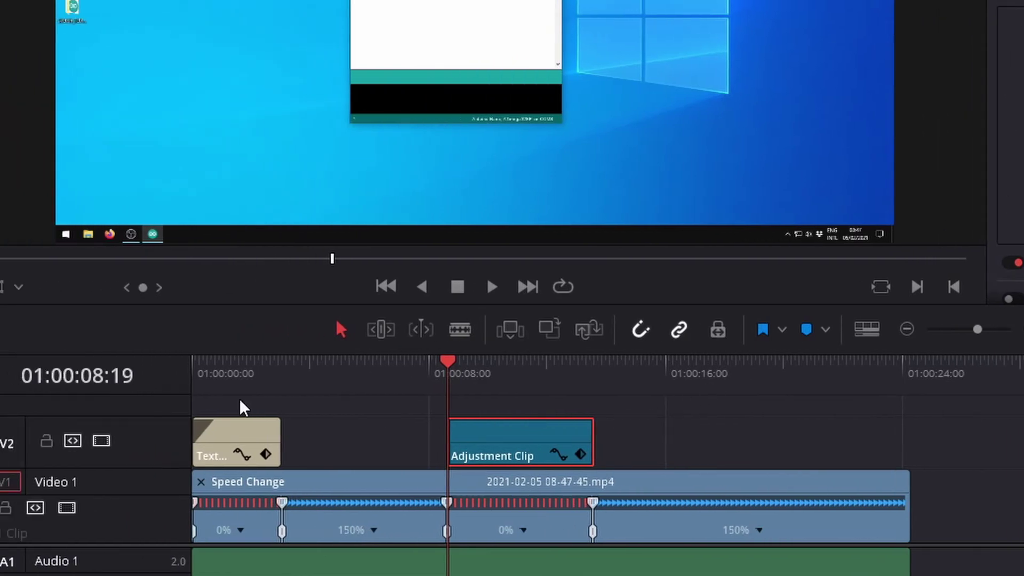
key(space)
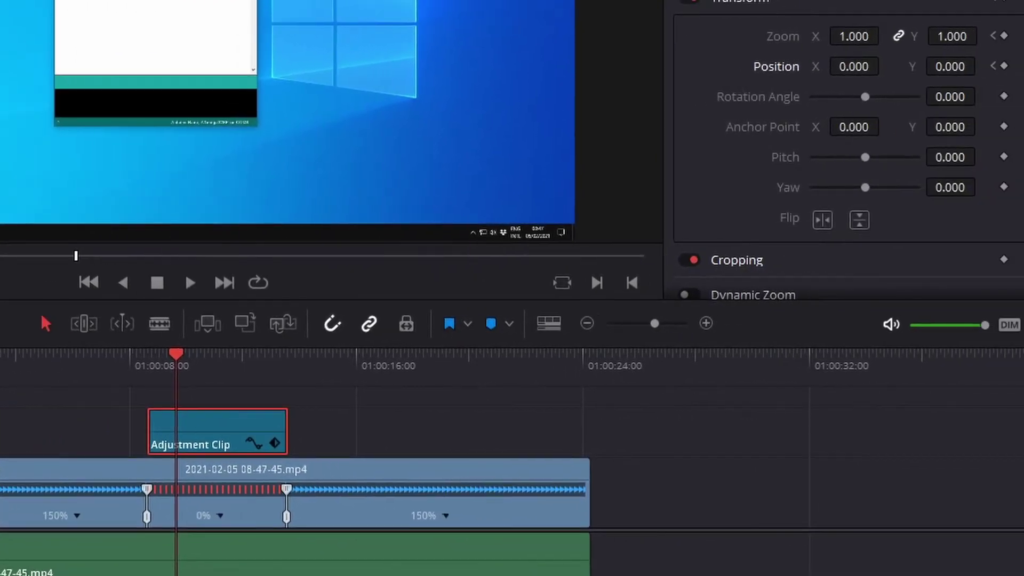
Keyframe Zoom and Position, then zoom the Adjustment Clip to 2.830 and lower its Y position
click(1004, 36)
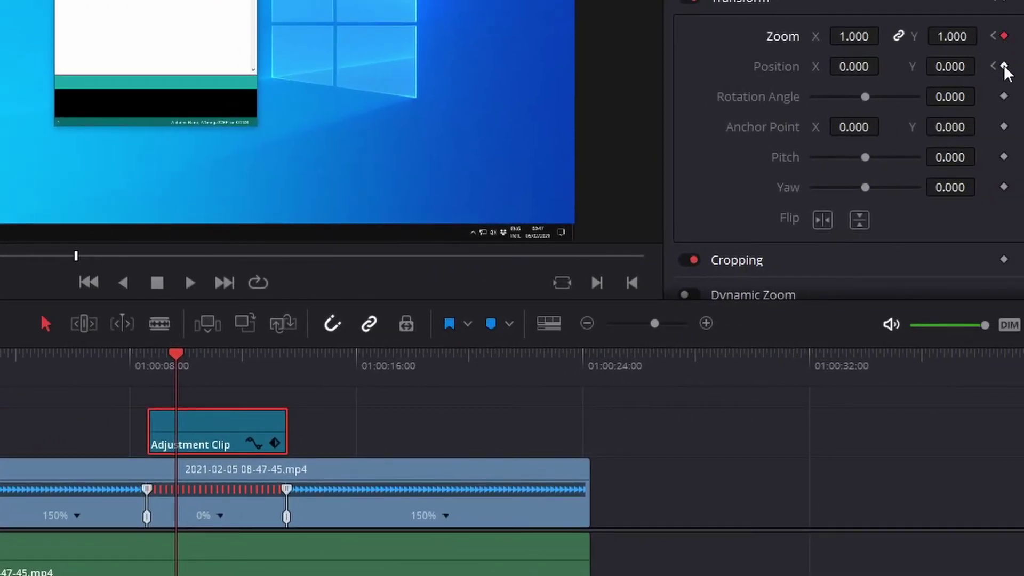
click(1003, 66)
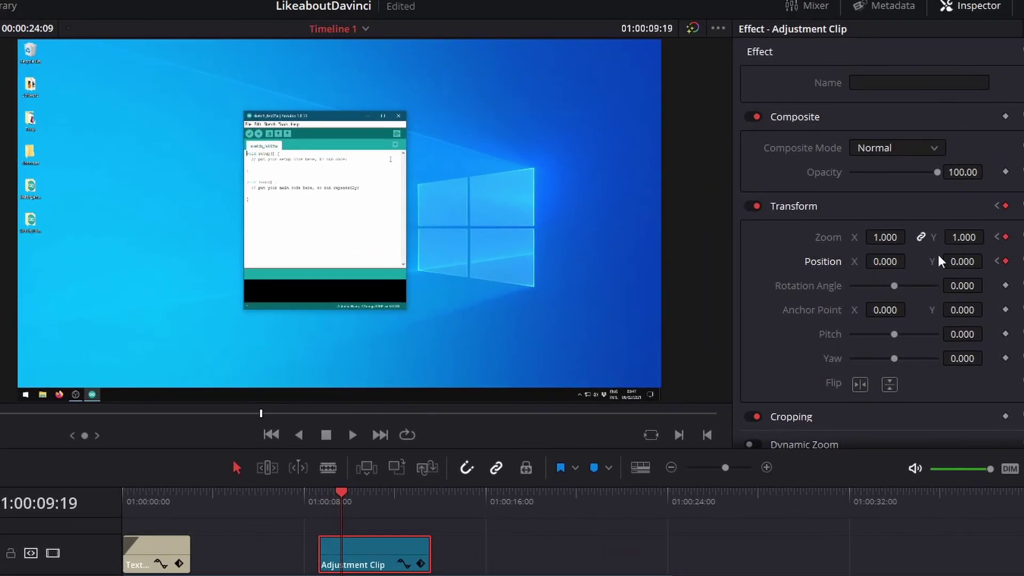
drag(854, 240, 876, 239)
drag(953, 261, 874, 261)
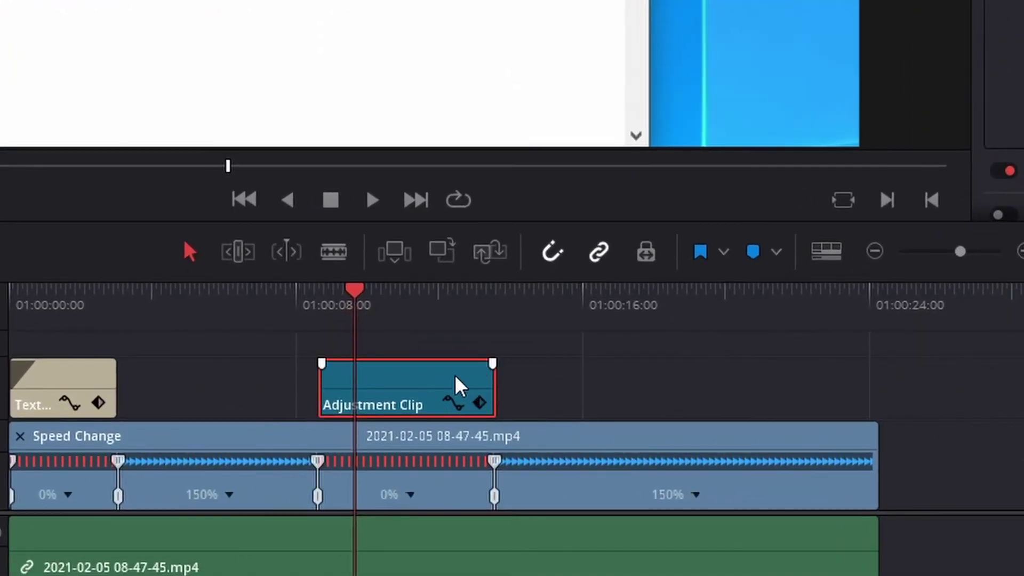
Move the clip's first speed-change point earlier to match the Transform keyframe, then preview the zoom
click(479, 403)
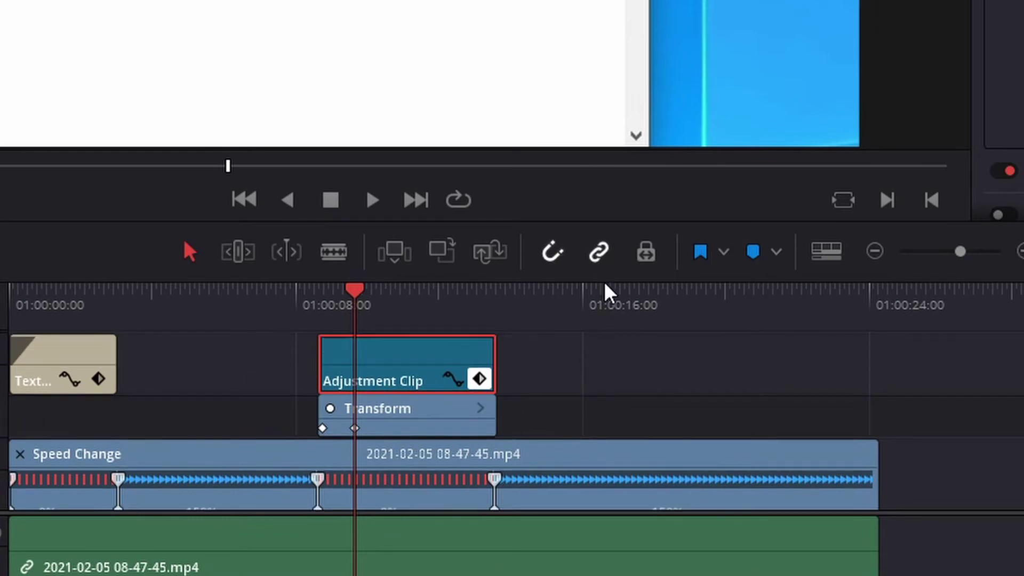
drag(594, 515, 584, 552)
drag(495, 513, 355, 515)
click(277, 288)
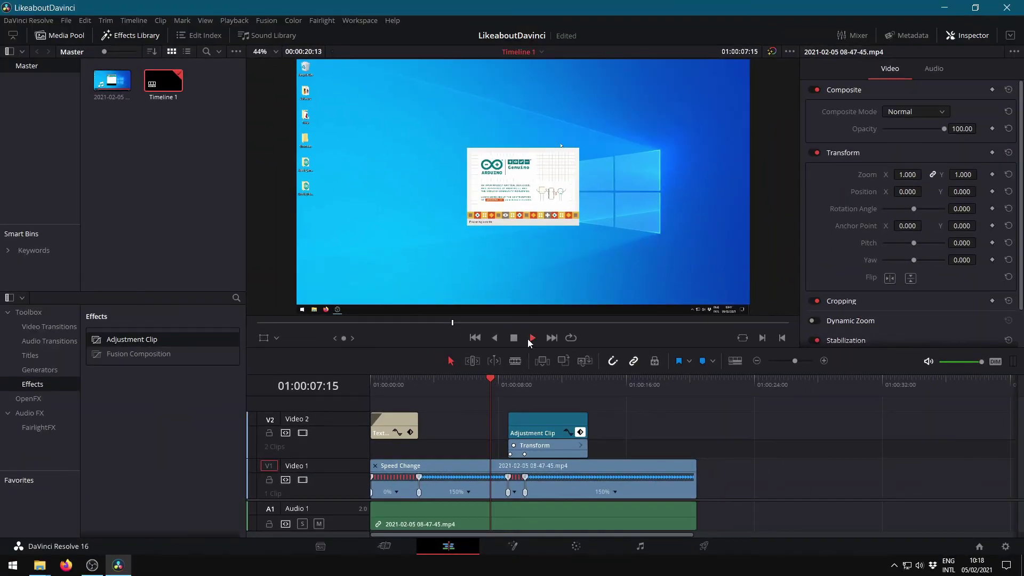
click(531, 339)
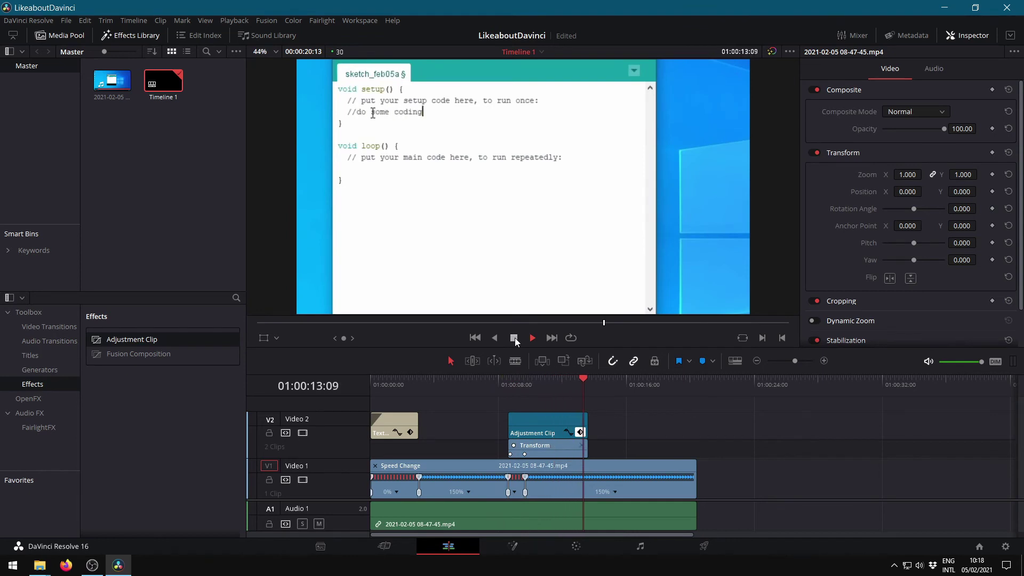
Extend the Adjustment Clip to about 01:00:24:00, preview it, and park the playhead at 01:00:15:00
click(514, 338)
drag(586, 424, 767, 424)
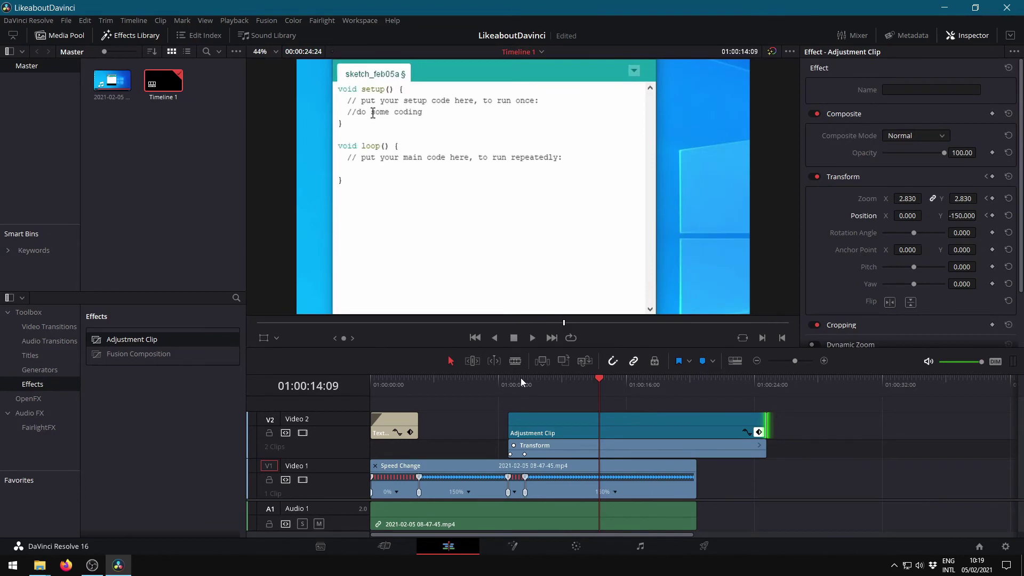
click(498, 377)
key(space)
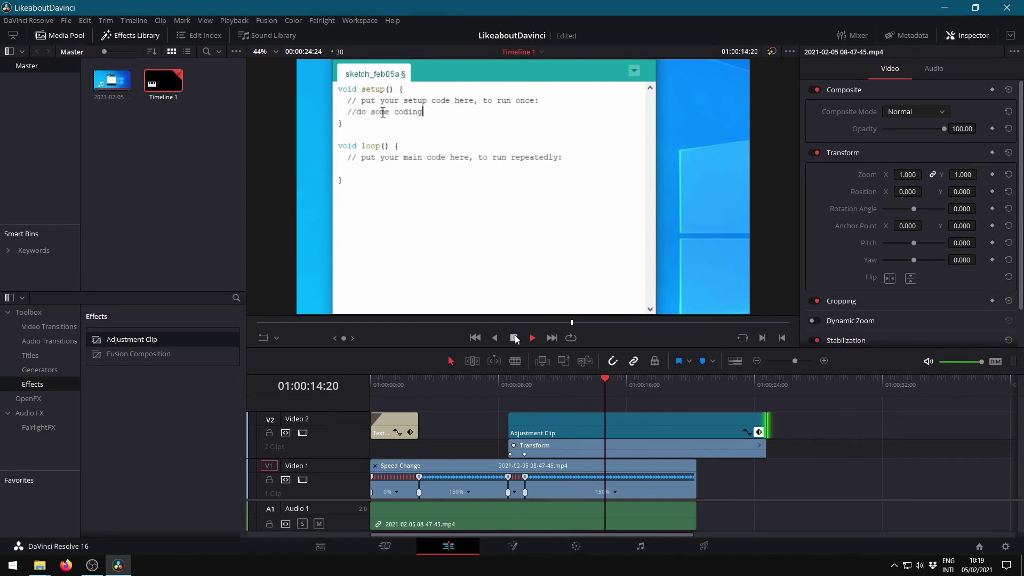
click(514, 338)
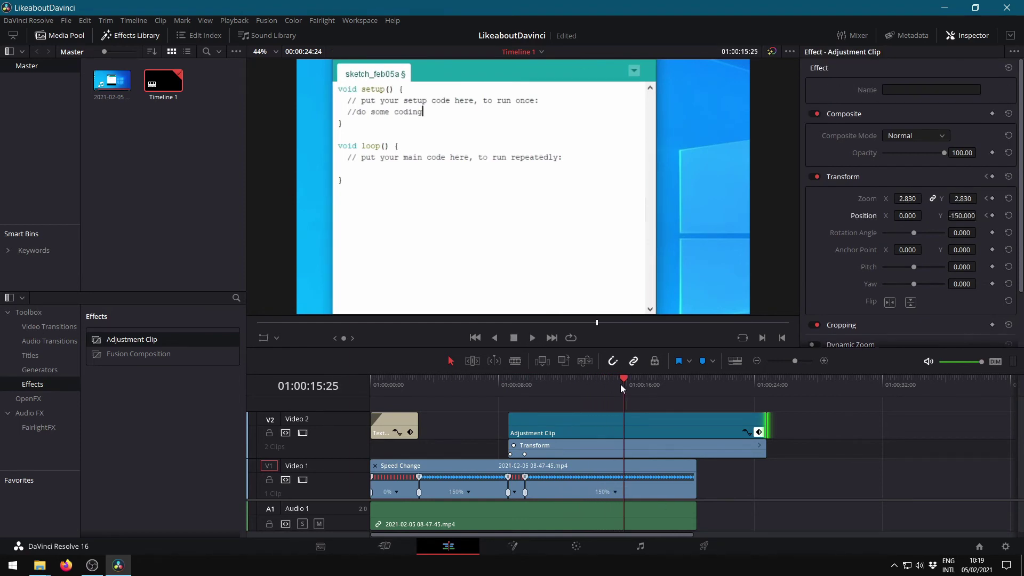
key(shift+Left)
key(Right)
key(Right)
key(Right)
key(Right)
key(Right)
key(Right)
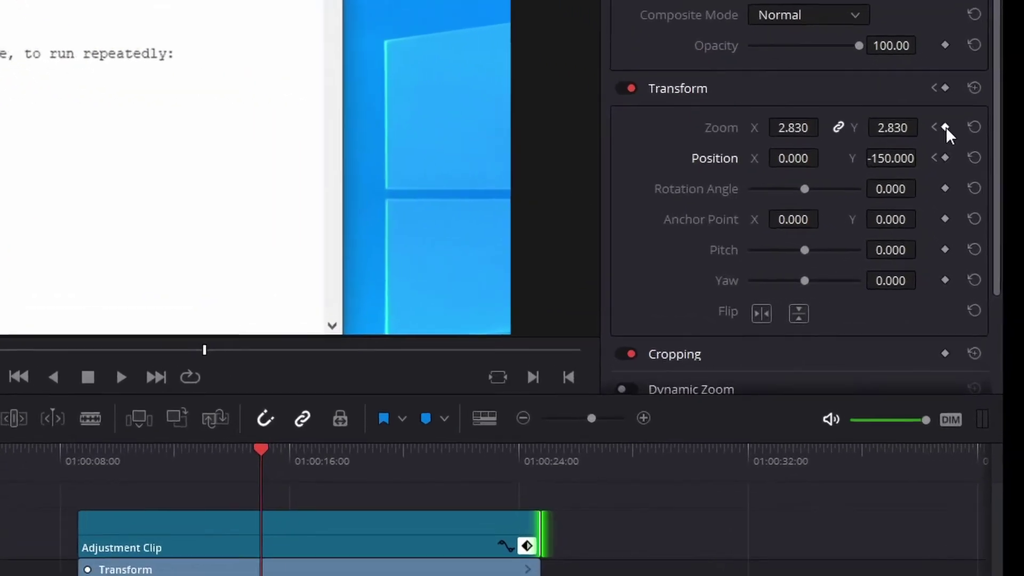
Add Zoom and Position keyframes at 01:00:15:00 and insert a freeze frame there
click(946, 127)
click(934, 147)
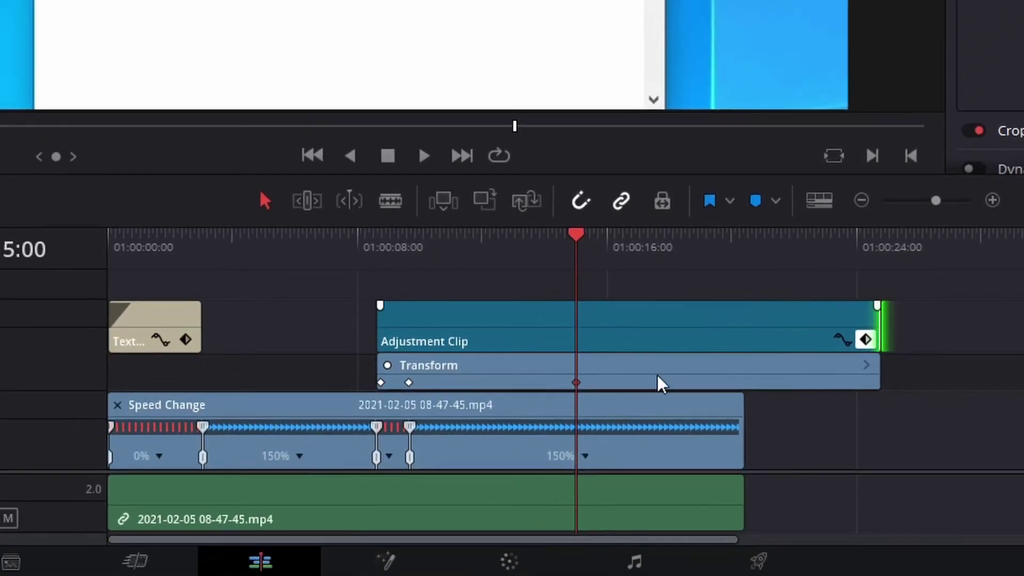
right_click(587, 463)
click(621, 491)
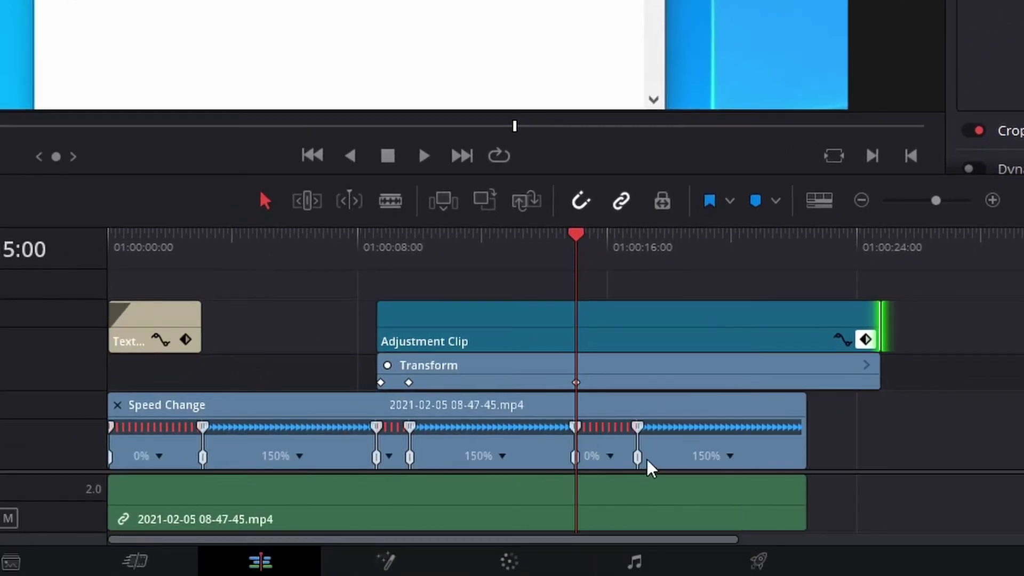
At 01:00:16:00, keyframe the Adjustment Clip with Position Y -424, shortening the 150% section, then preview
key(space)
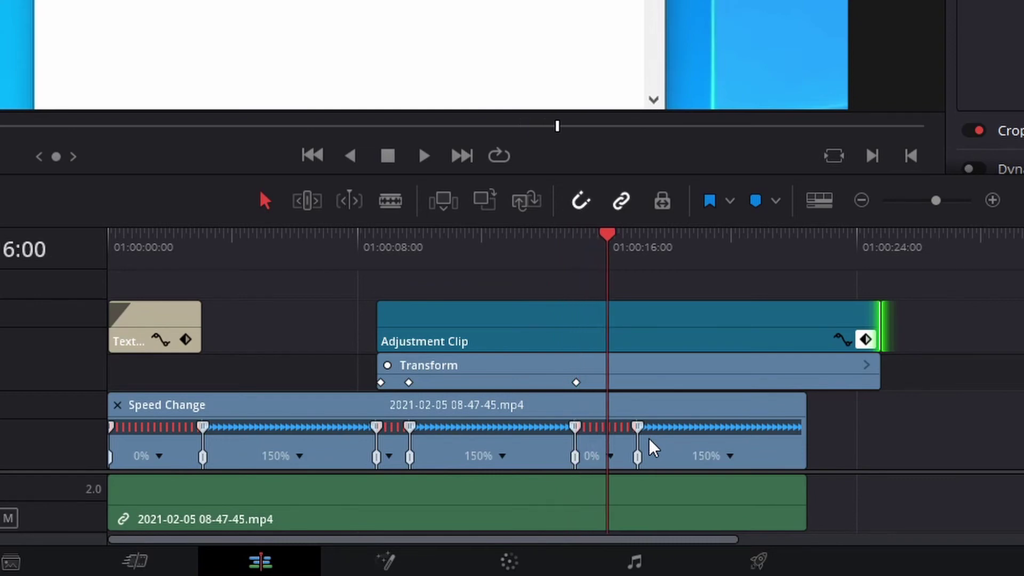
drag(638, 427, 608, 427)
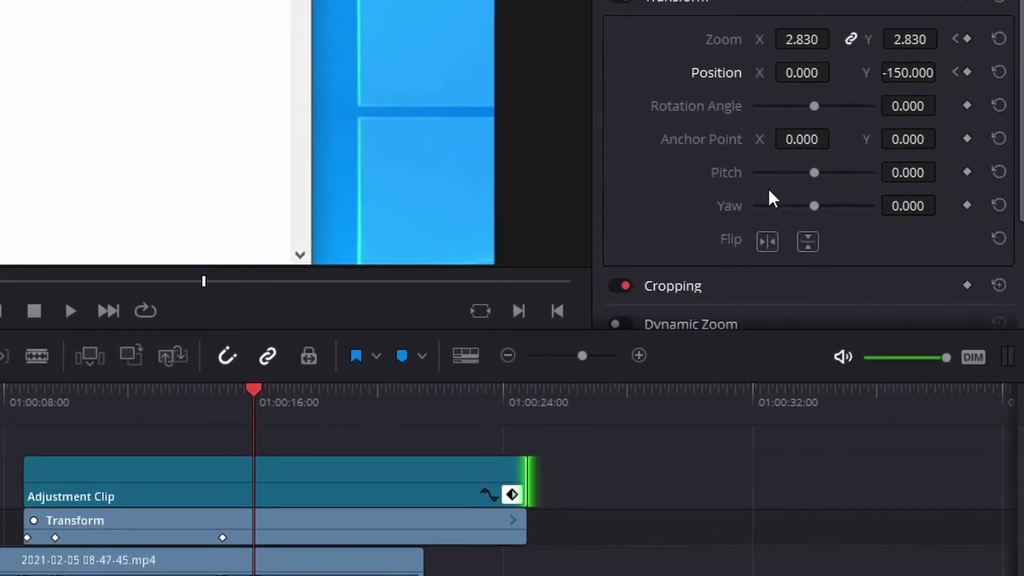
click(967, 39)
click(966, 72)
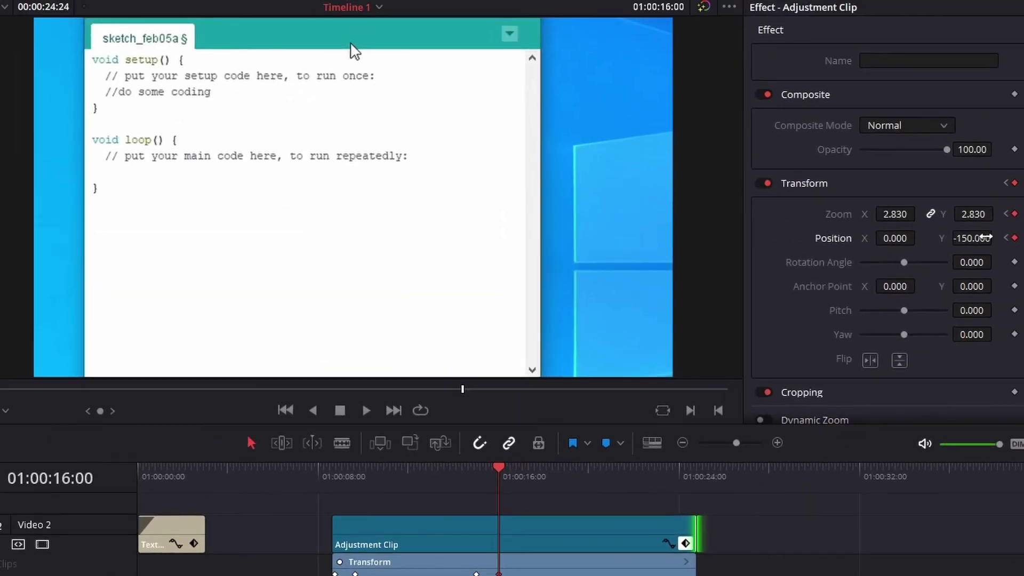
drag(270, 0, 273, 41)
drag(973, 237, 944, 238)
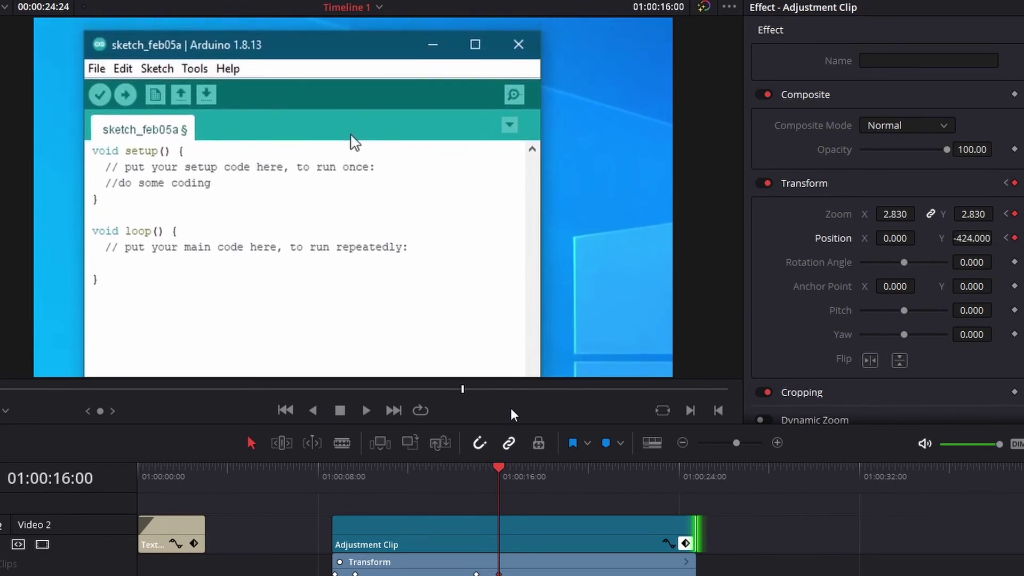
click(442, 469)
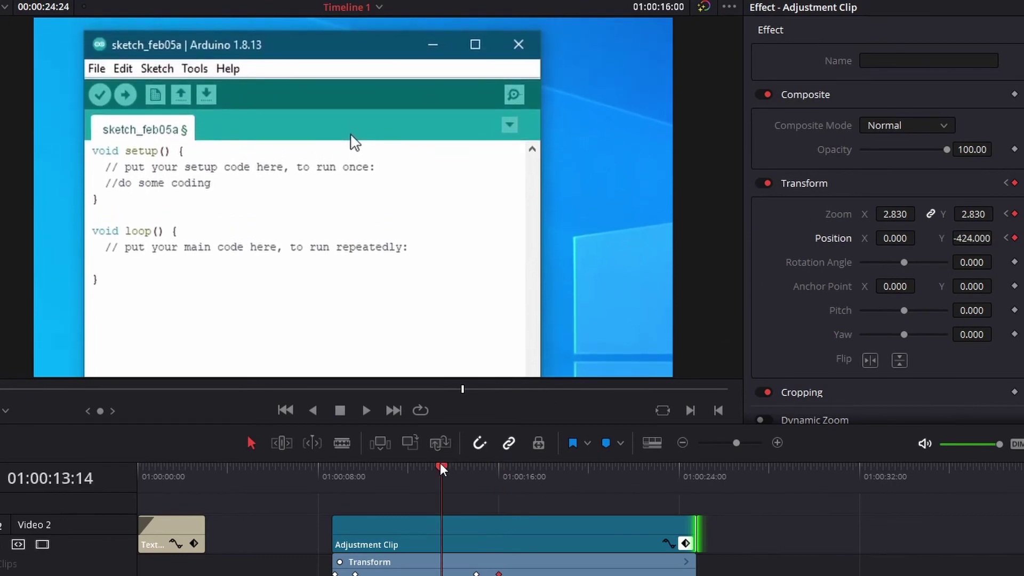
click(365, 411)
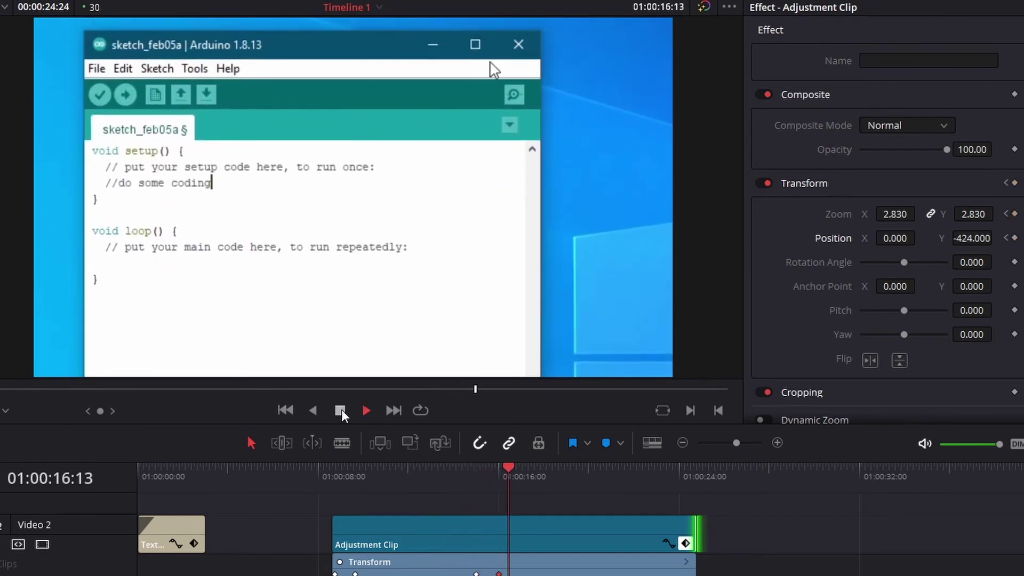
Add Zoom and Position keyframes at 01:00:18:24 holding zoom 2.830 and Y -424
click(341, 410)
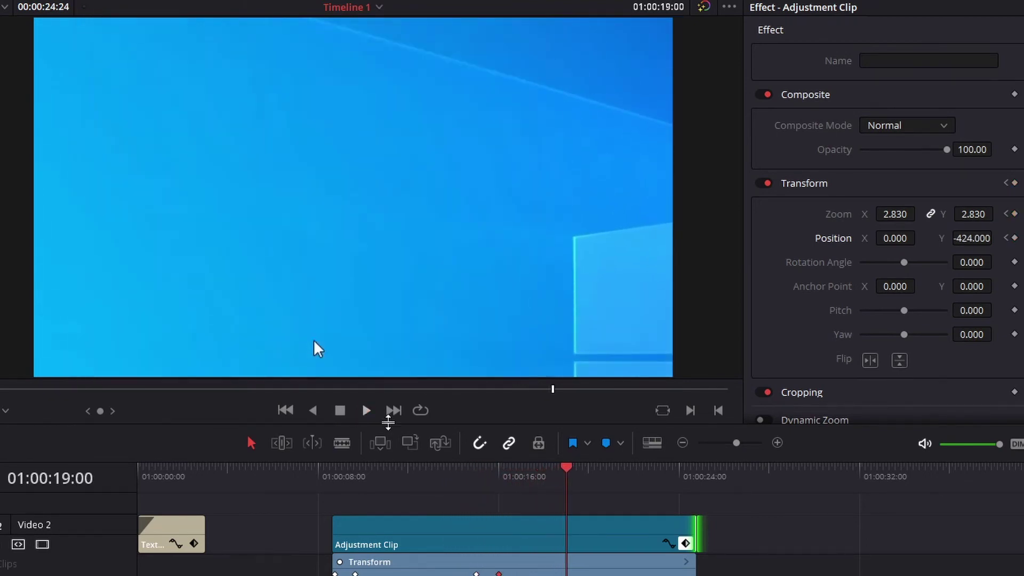
key(Left)
key(Left)
key(Left)
key(Left)
key(Left)
key(Left)
key(Left)
key(Left)
key(Left)
key(Left)
key(Left)
key(Left)
key(Left)
key(Left)
key(Left)
key(Left)
key(Left)
key(Left)
key(Left)
key(Left)
key(Left)
key(Left)
key(Right)
key(Right)
key(Right)
key(Right)
key(Right)
key(Right)
key(Right)
key(Right)
key(Right)
key(Right)
key(Right)
key(Right)
key(Right)
key(Right)
key(Right)
key(Right)
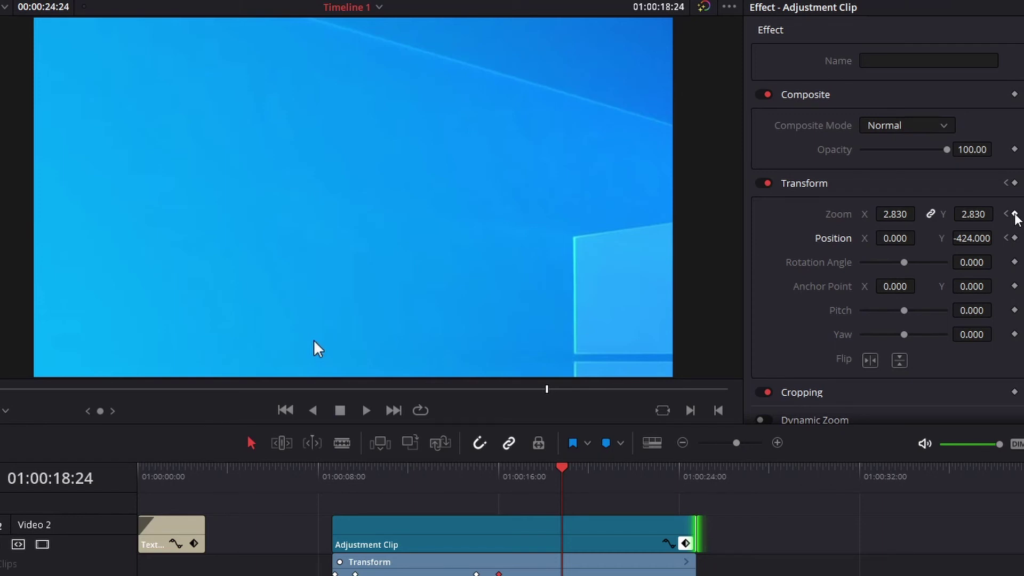
click(1015, 214)
click(1014, 238)
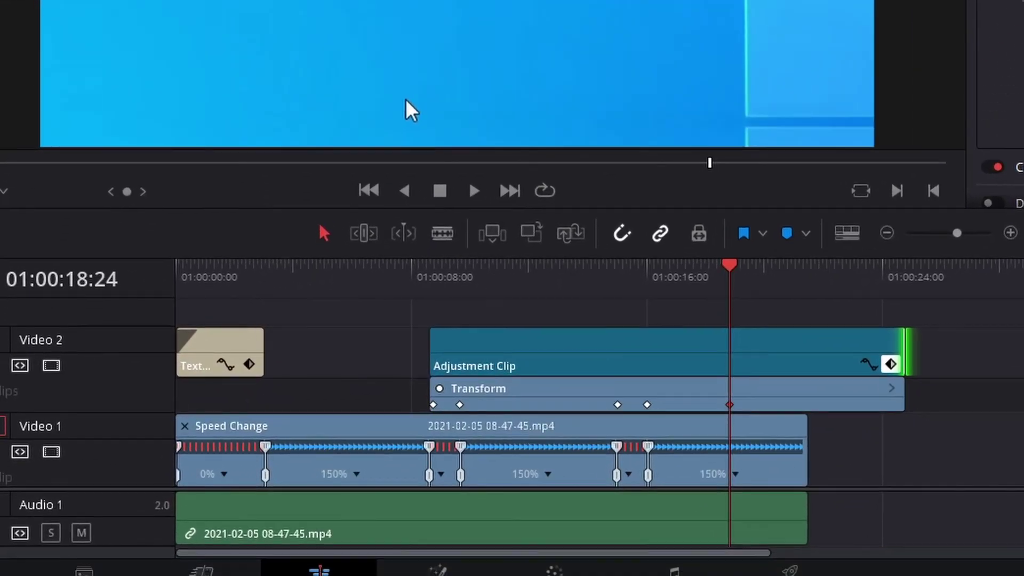
Insert a freeze frame at 01:00:18:24 and move the playhead to 01:00:19:24
right_click(736, 475)
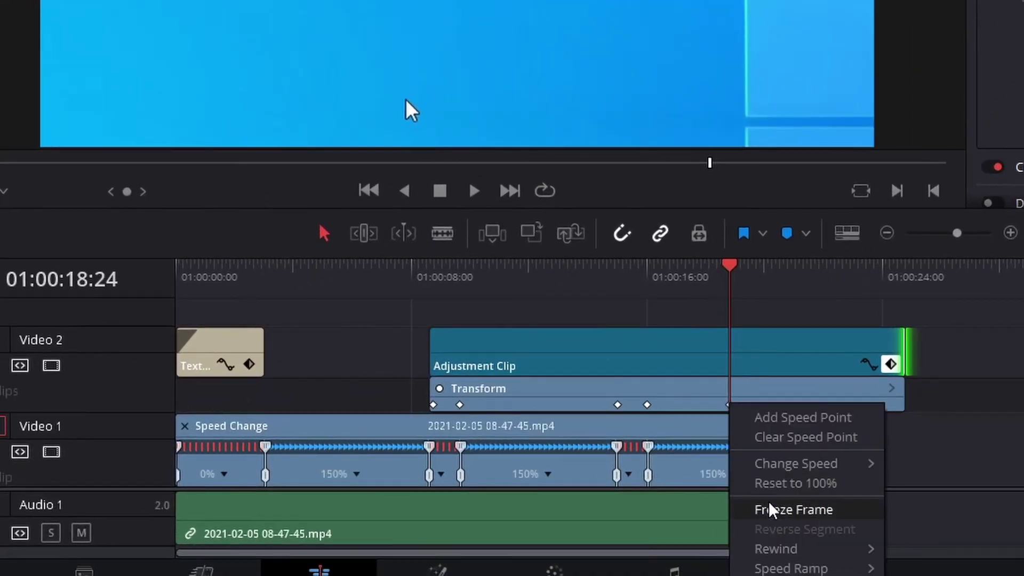
click(784, 510)
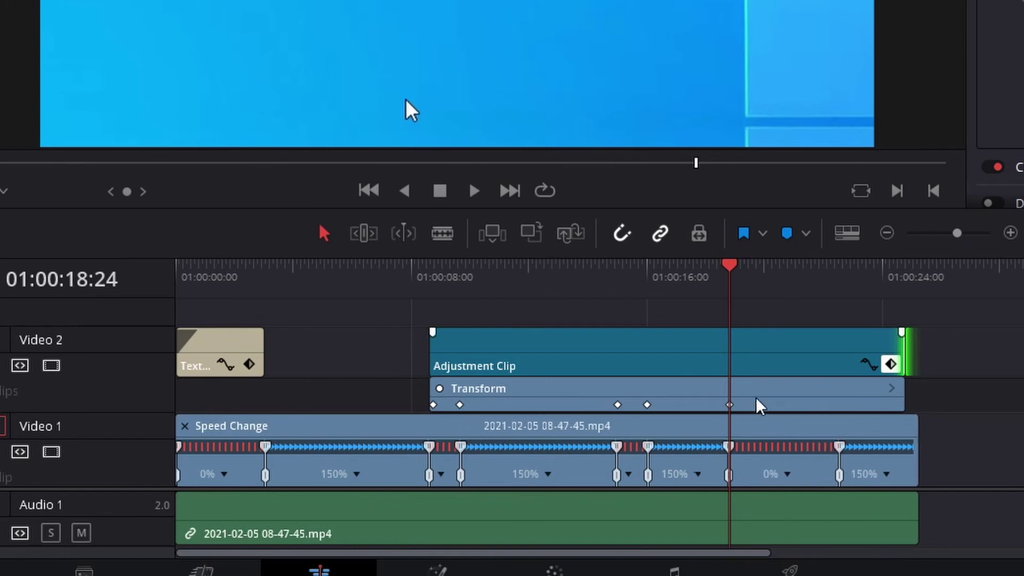
key(Right)
key(Right)
key(space)
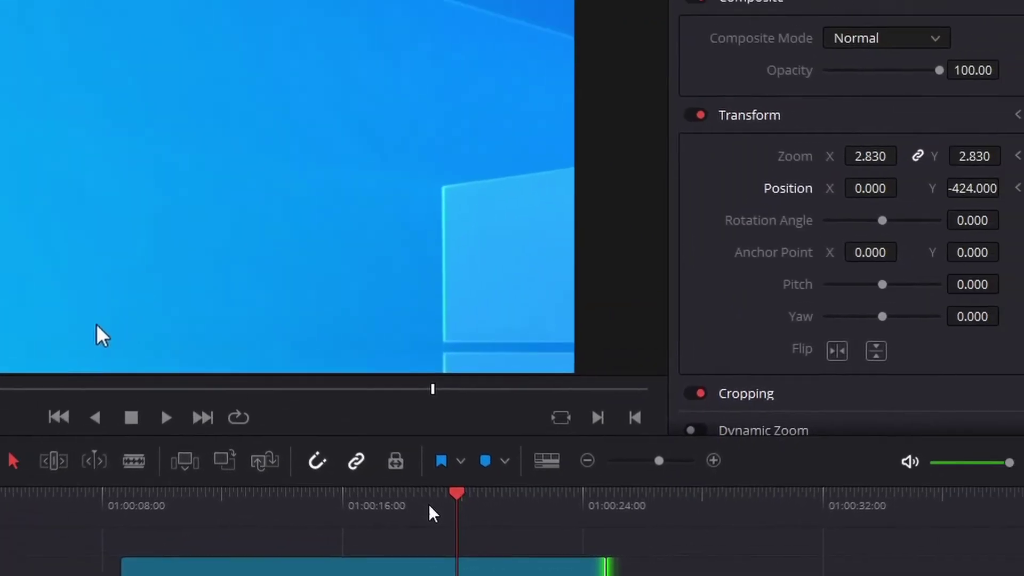
Keyframe the Adjustment Clip at 01:00:19:24 with Zoom 1 and Position Y 0
click(1009, 172)
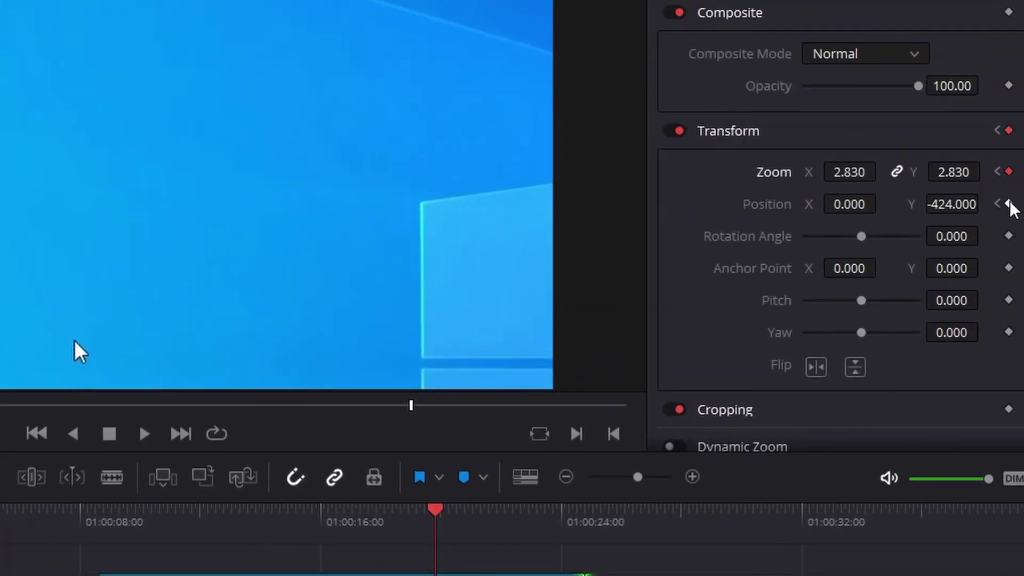
click(1009, 204)
click(862, 173)
text(1)
key(Return)
click(951, 203)
text(0)
key(Return)
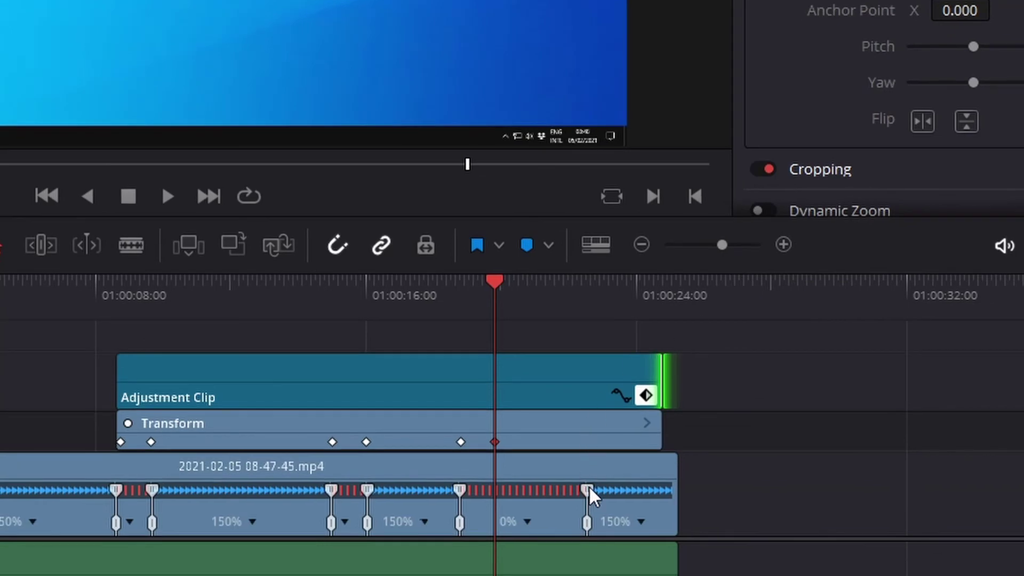
drag(589, 488, 498, 495)
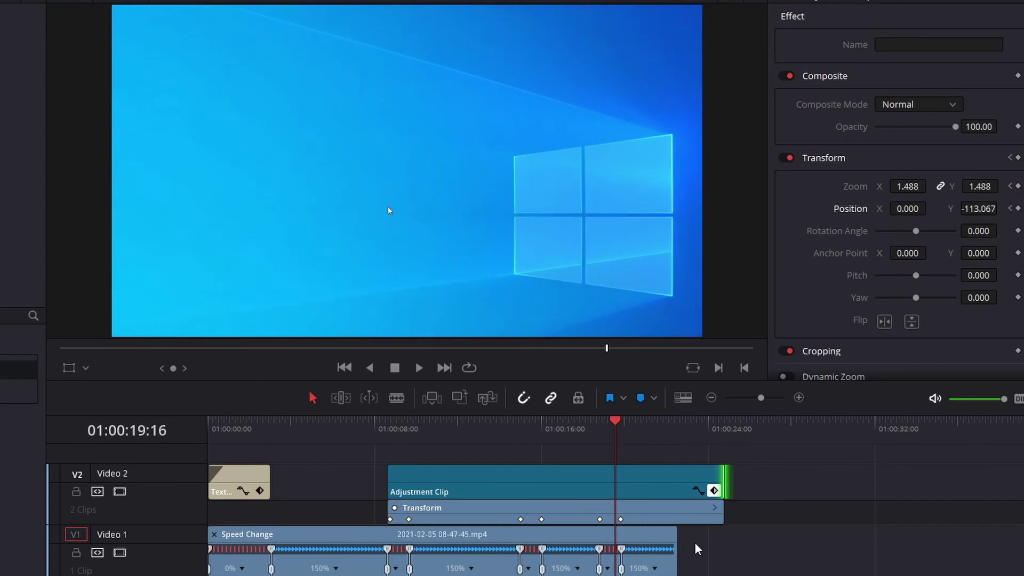
key(j)
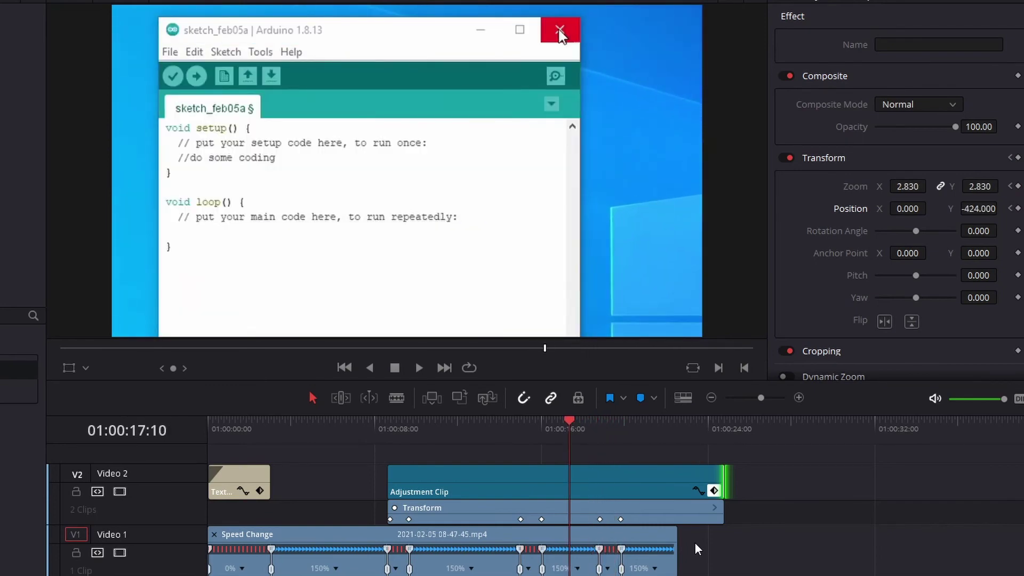
key(l)
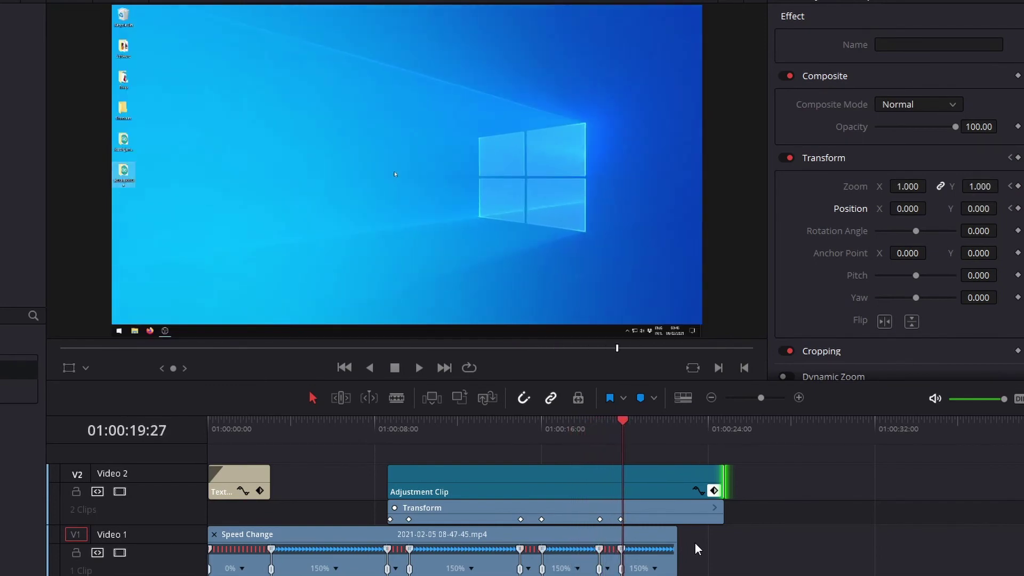
key(j)
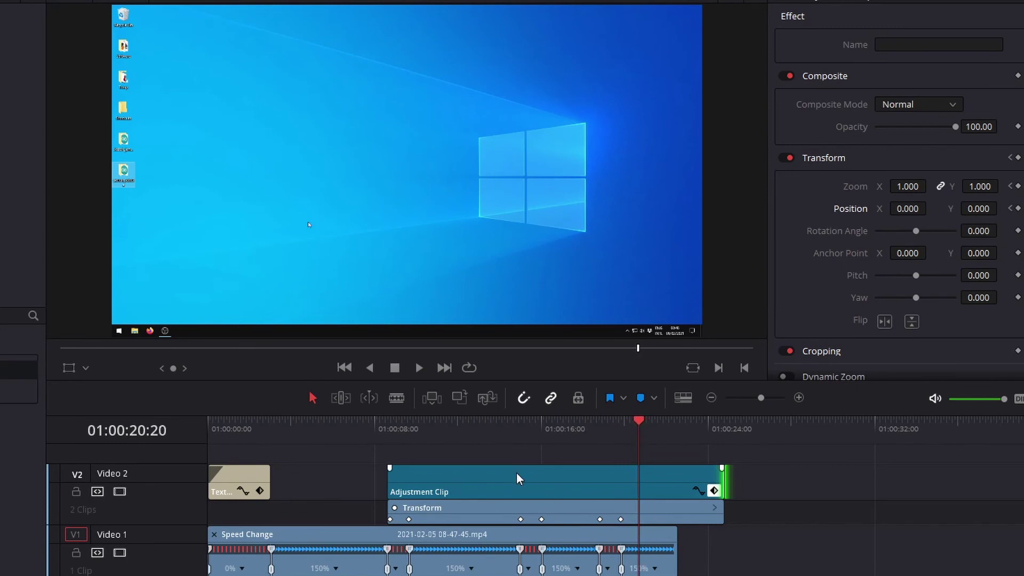
Blade the recording clip at about 01:00:20:20 and delete the video and audio after the cut
click(398, 398)
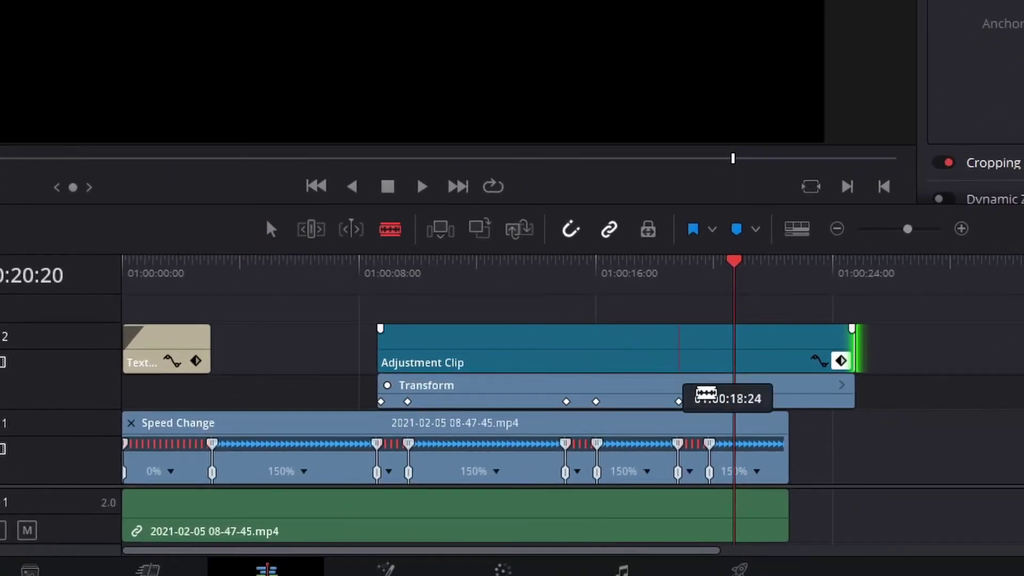
click(741, 425)
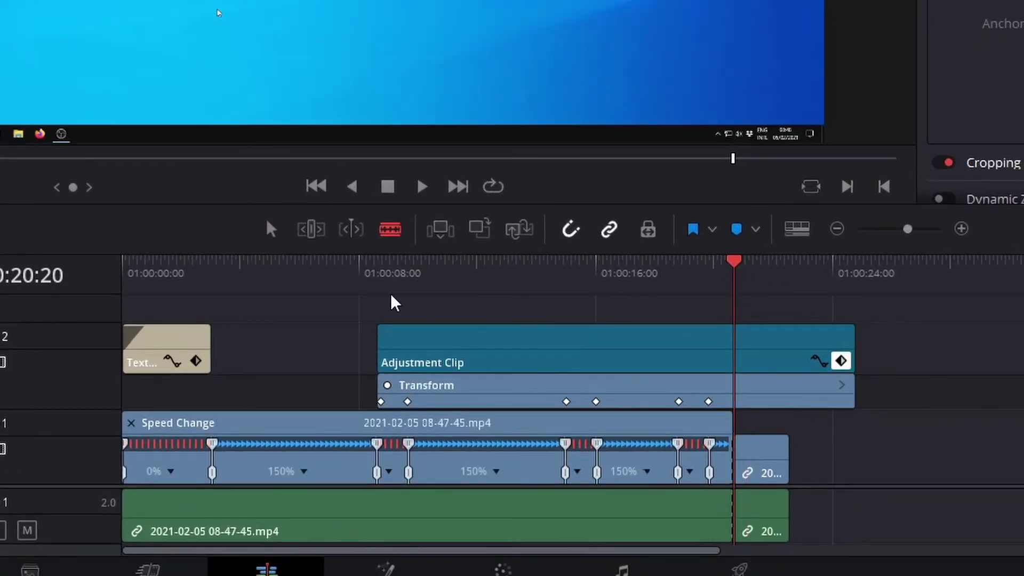
click(270, 229)
click(772, 454)
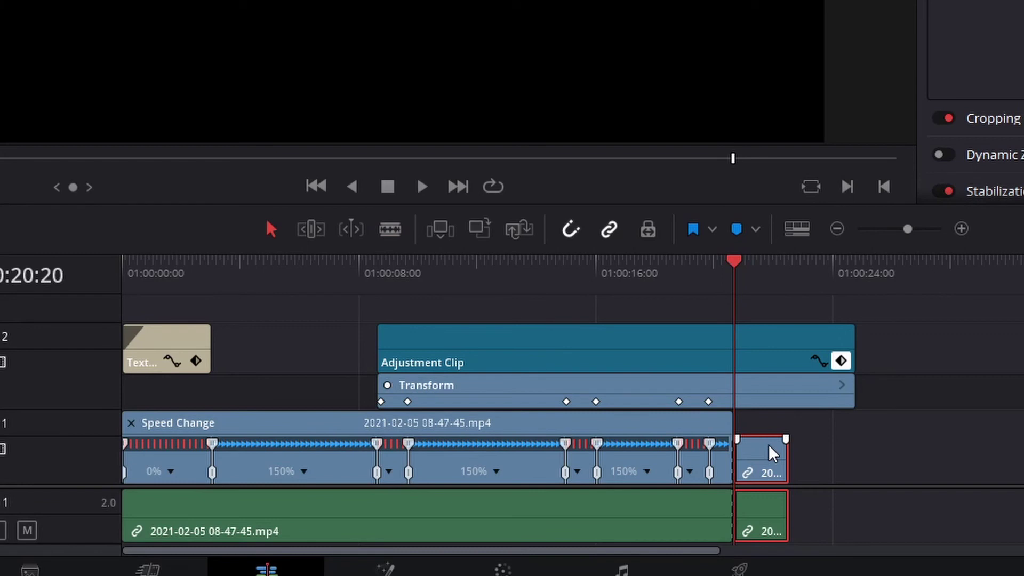
key(Delete)
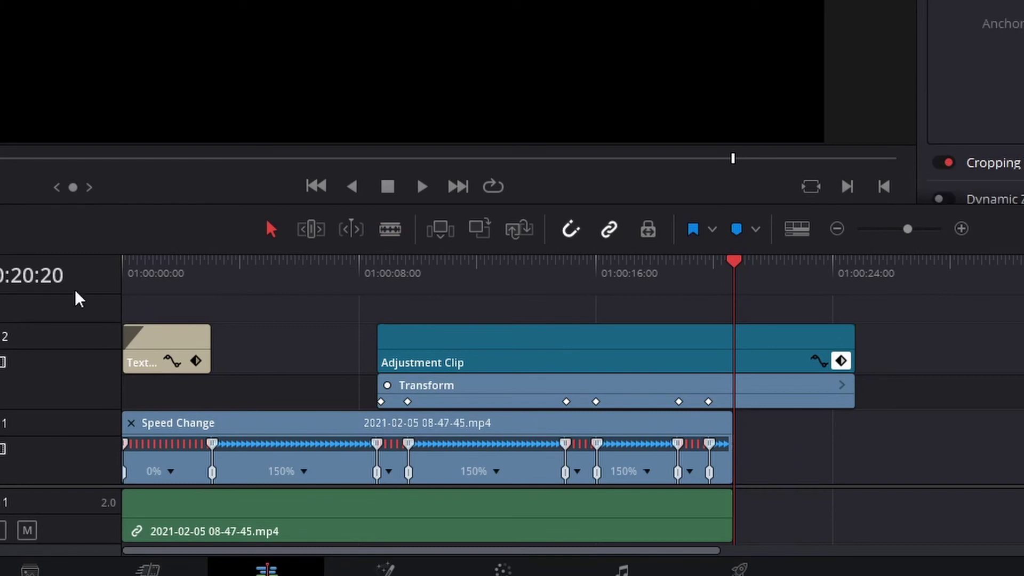
key(Left)
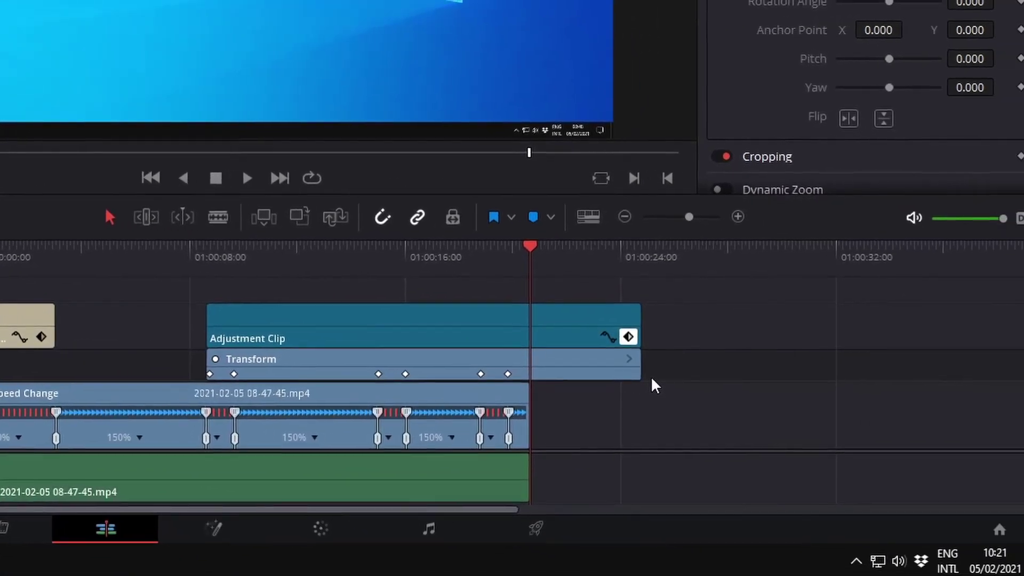
Add a freeze frame at the end of the recording clip's last speed segment
click(693, 215)
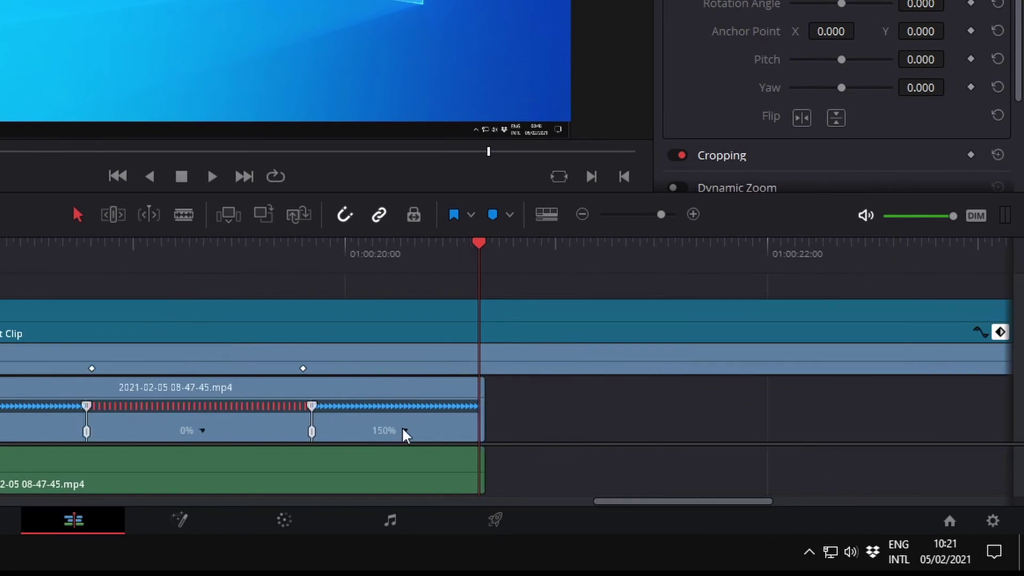
right_click(408, 437)
click(427, 462)
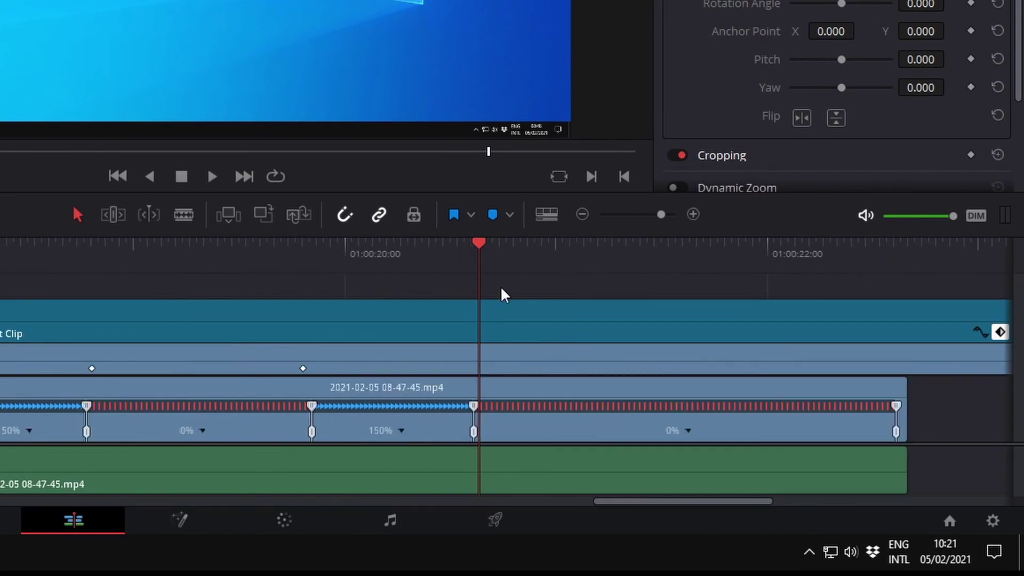
Shorten the freeze-frame segment and trim the clip's end back to the playhead
key(Left)
key(Left)
key(Left)
key(Right)
key(Right)
key(Right)
key(Left)
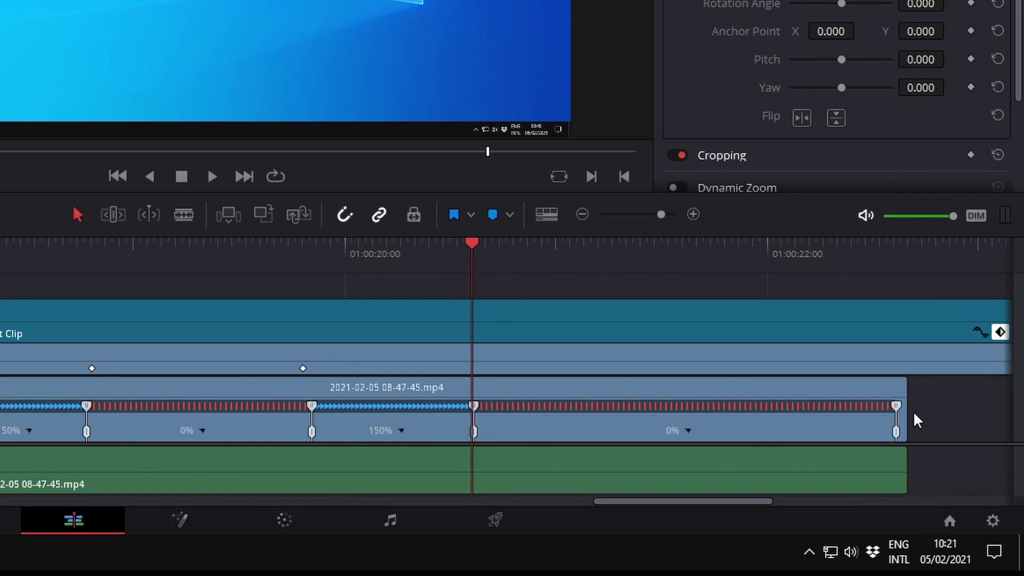
drag(902, 390, 822, 390)
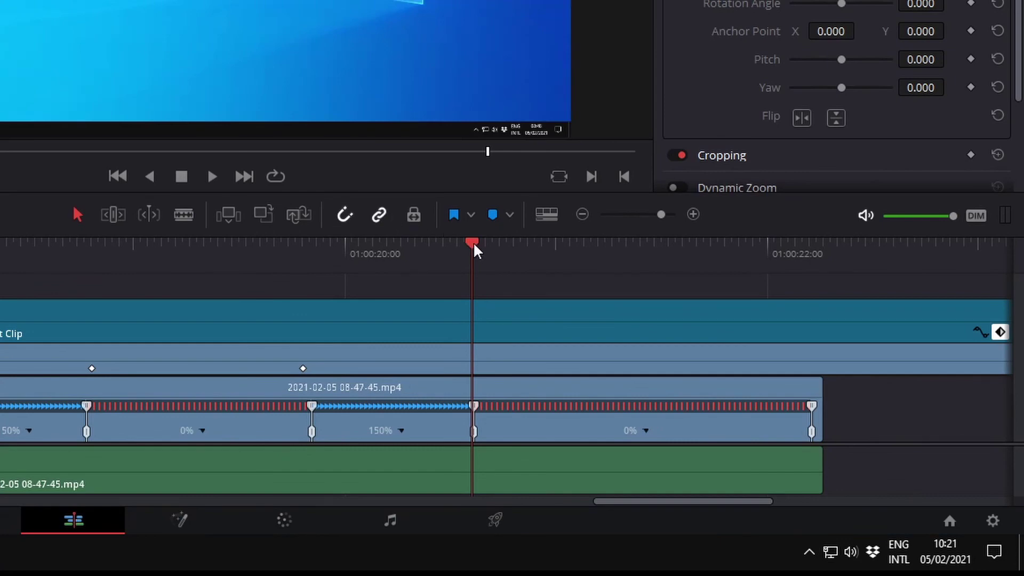
key(Right)
key(Right)
key(Right)
key(Right)
key(Right)
key(Right)
key(Right)
key(Right)
key(Right)
key(Right)
key(Right)
key(Right)
key(Right)
key(Right)
key(Right)
key(Right)
key(Right)
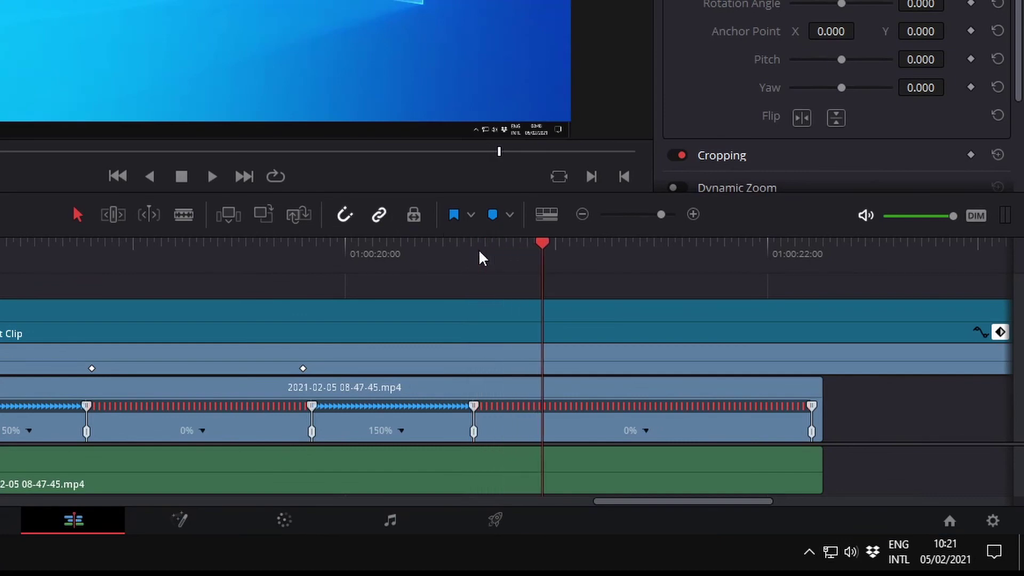
key(Right)
key(Right)
key(Right)
key(Right)
key(Right)
key(Right)
key(Right)
key(Right)
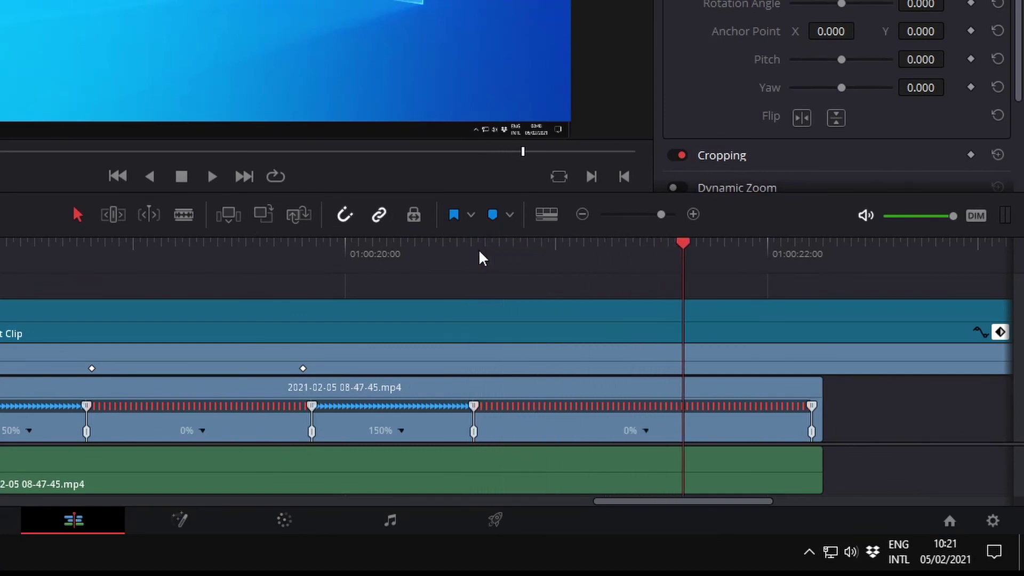
drag(822, 389, 683, 389)
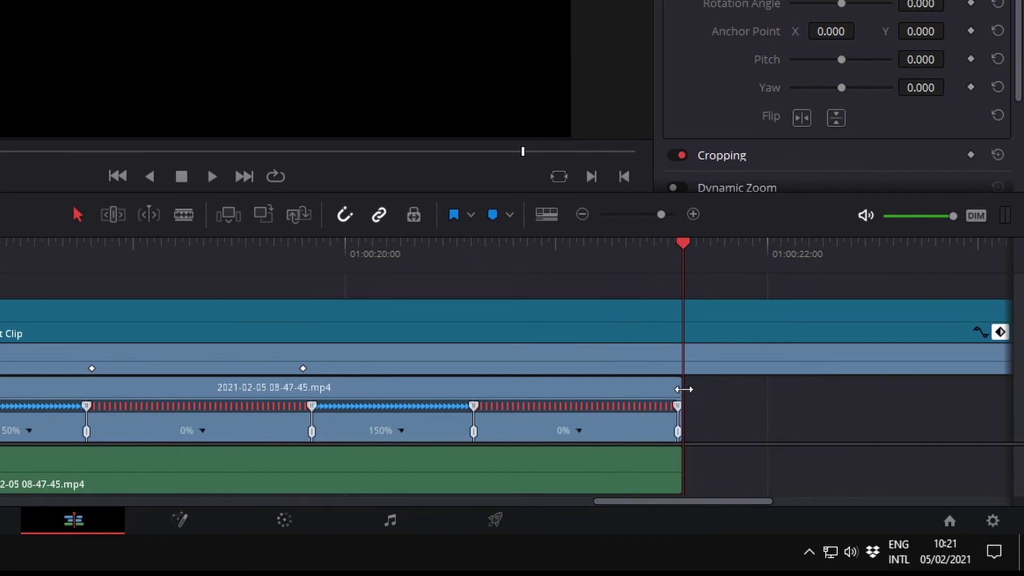
click(582, 215)
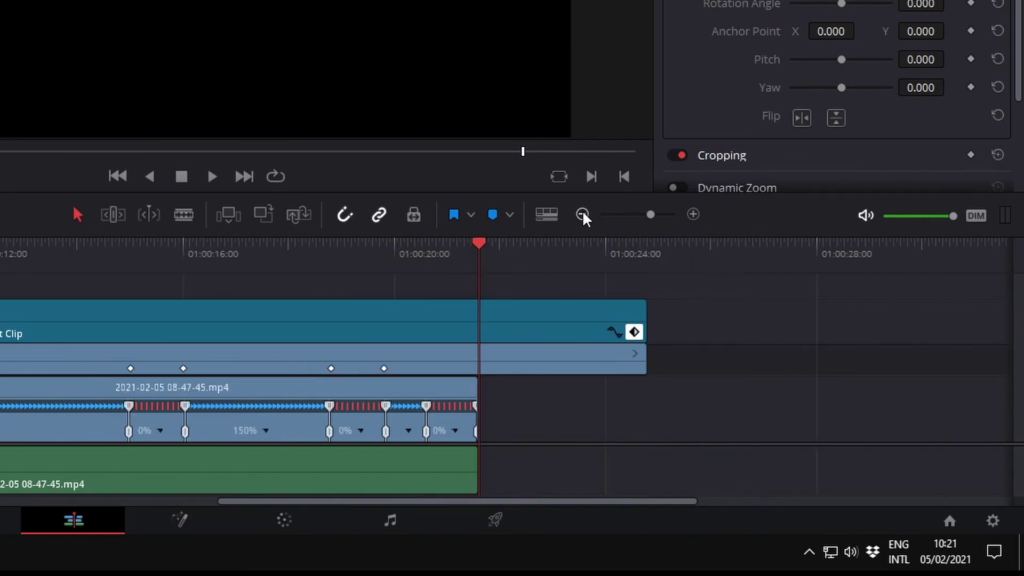
click(582, 214)
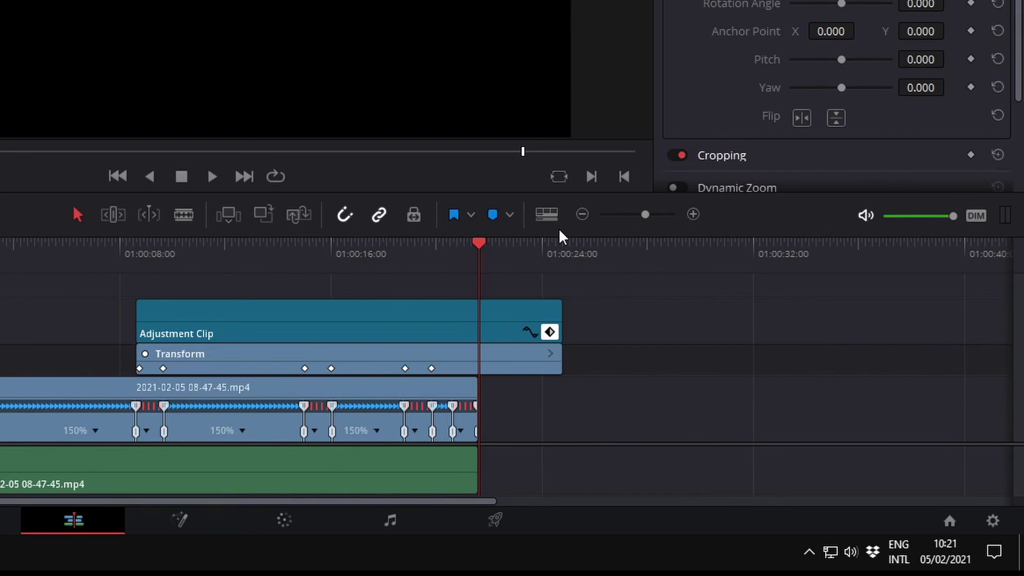
Turn off Retime Controls on the recording clip and trim its video end slightly
click(393, 392)
right_click(393, 391)
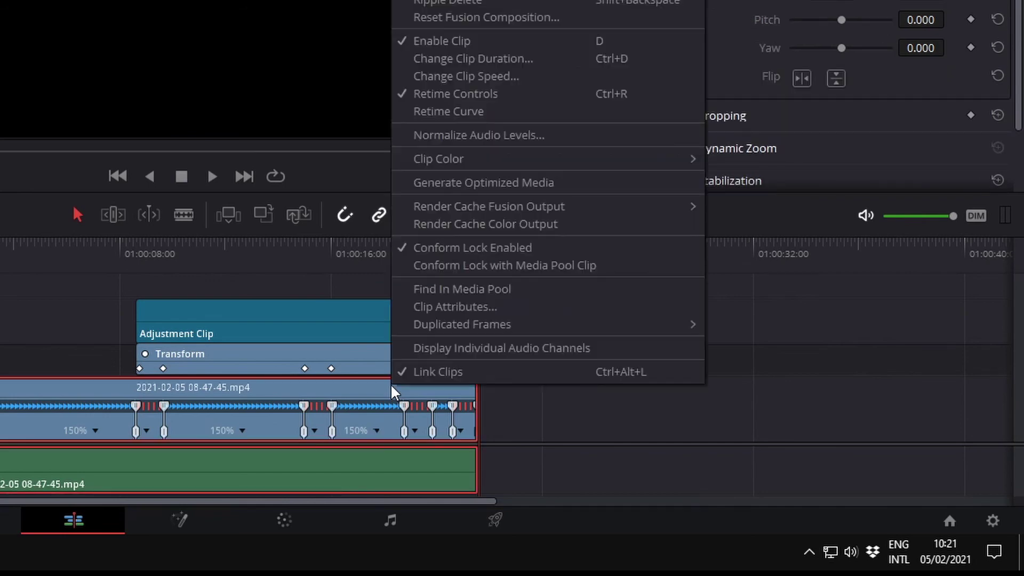
click(457, 94)
drag(476, 402, 451, 402)
Trim the Adjustment Clip to end at the playhead near 01:00:21:18 and play back the ending
drag(559, 331, 480, 342)
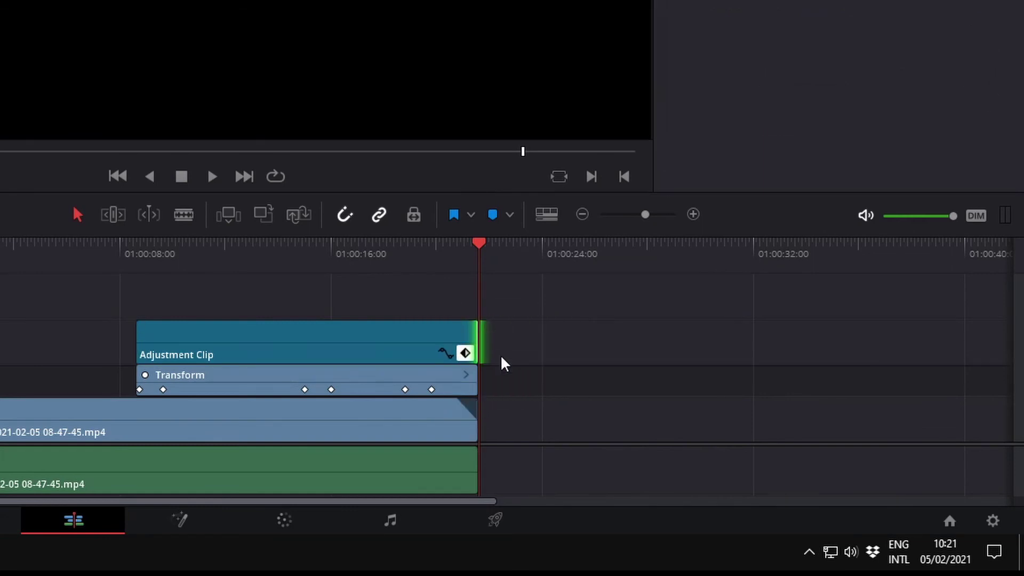
click(566, 354)
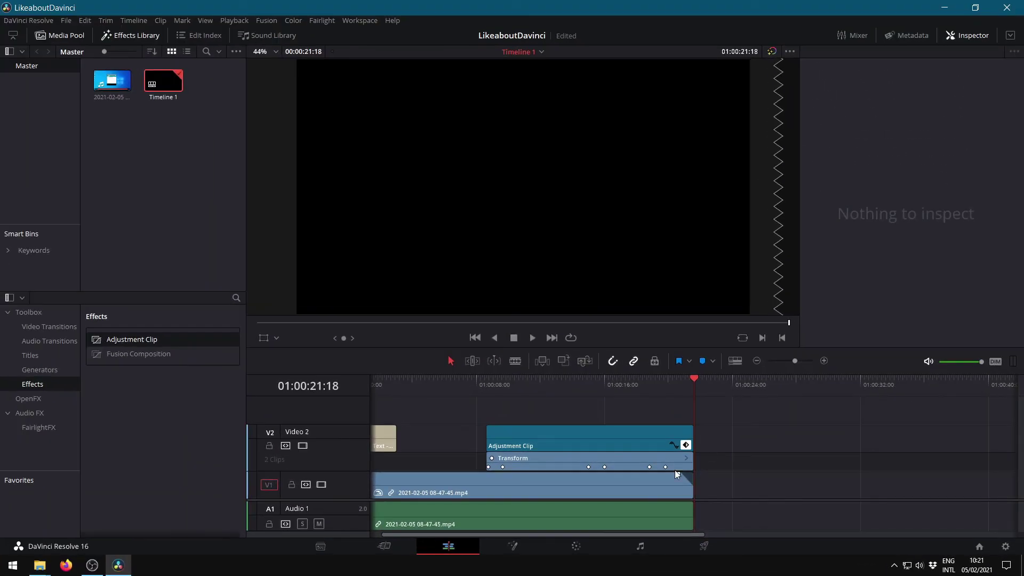
click(647, 382)
key(space)
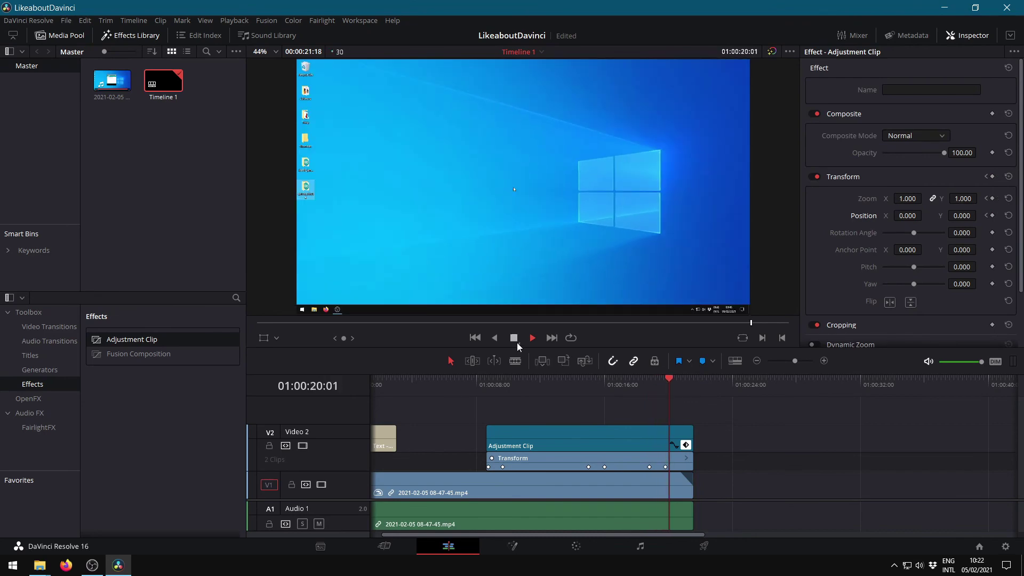